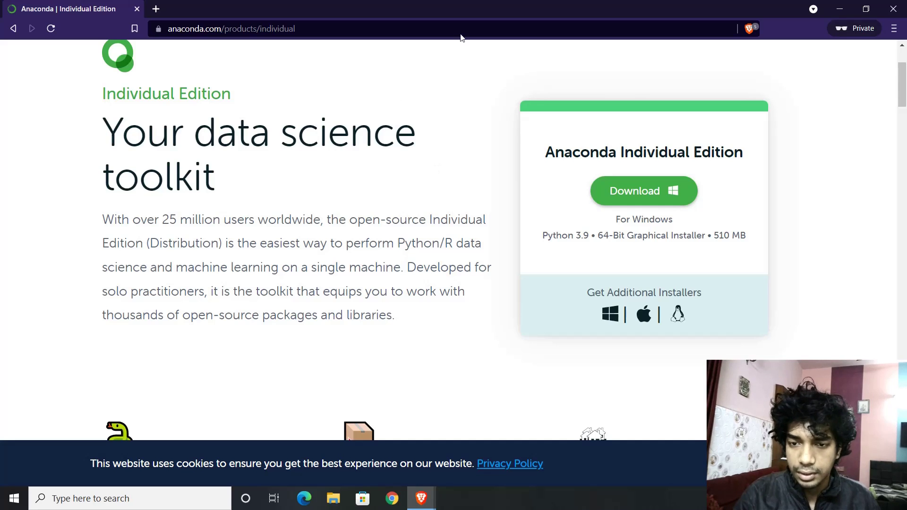
# - Download the Windows installer of Anaconda Individual Edition to New Volume (G:), keeping the suggested file name, and dismiss the thank-you dialog
pyautogui.click(631, 194)
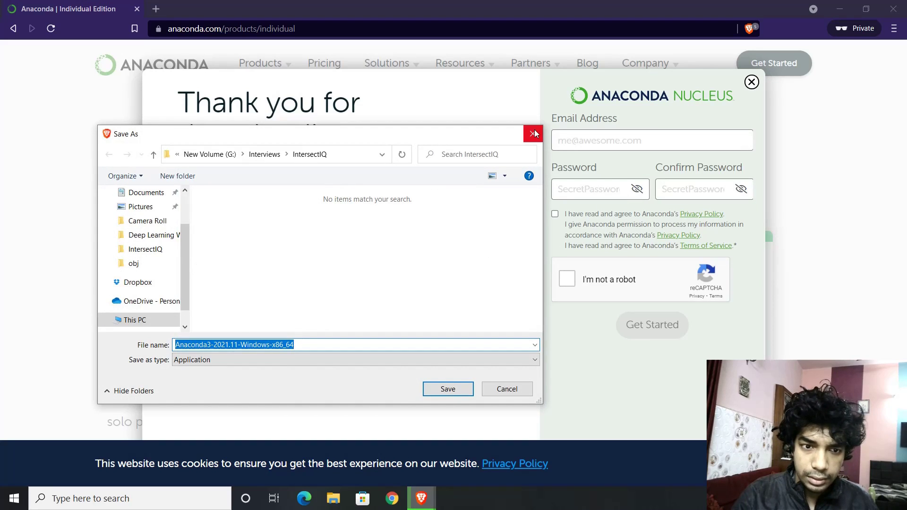
pyautogui.click(211, 160)
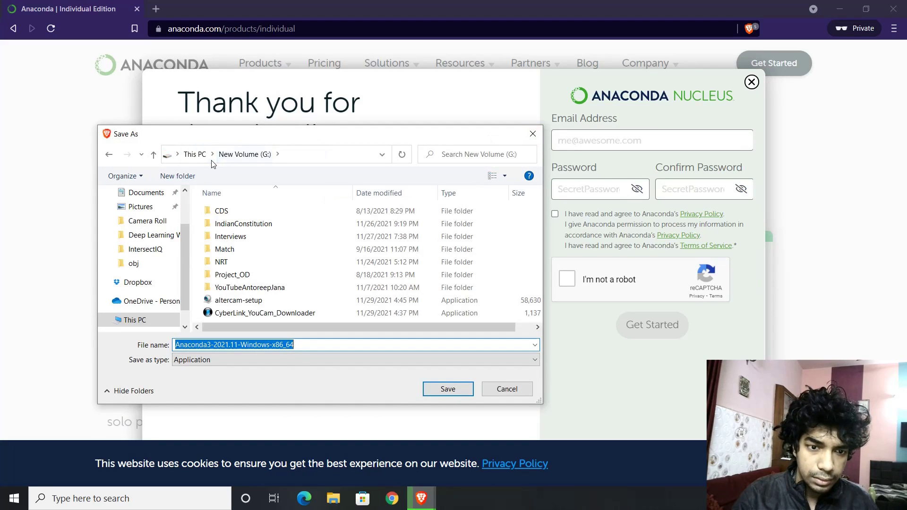
pyautogui.hscroll(1, 283, 241)
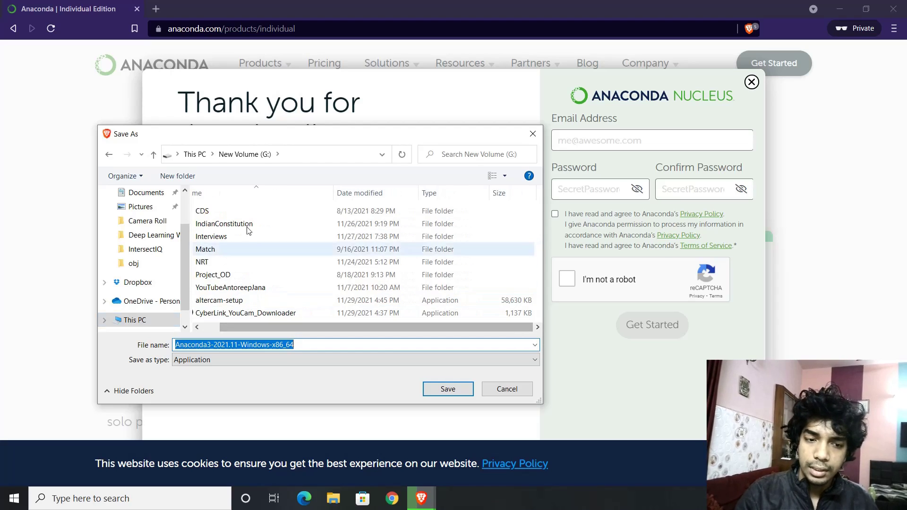
pyautogui.moveTo(291, 327); pyautogui.dragTo(234, 319)
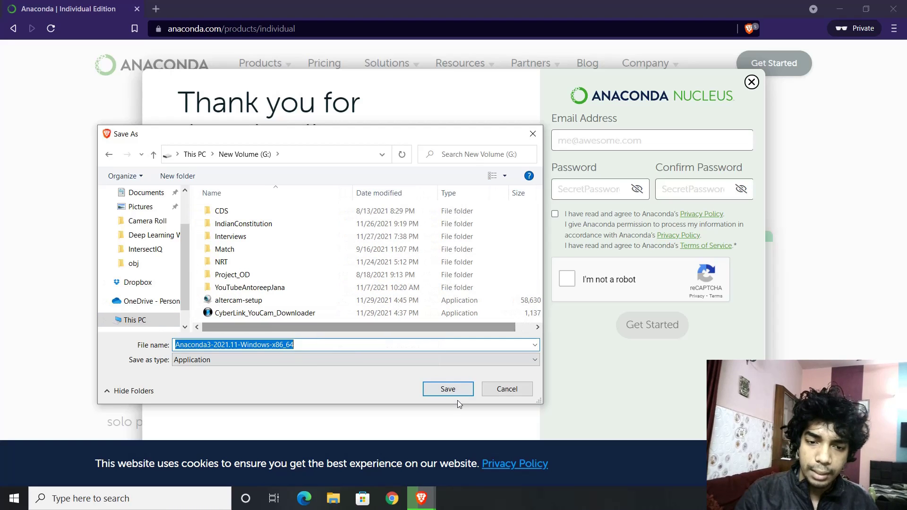
pyautogui.click(447, 388)
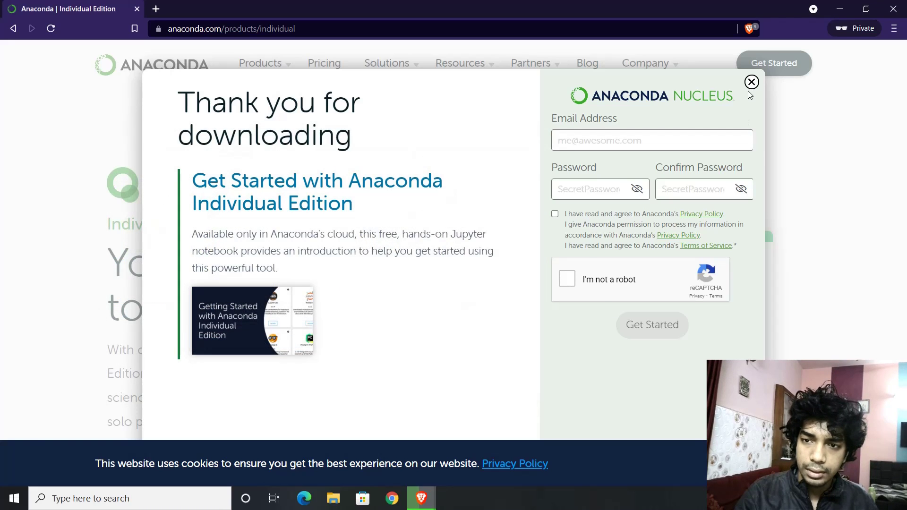
pyautogui.click(751, 63)
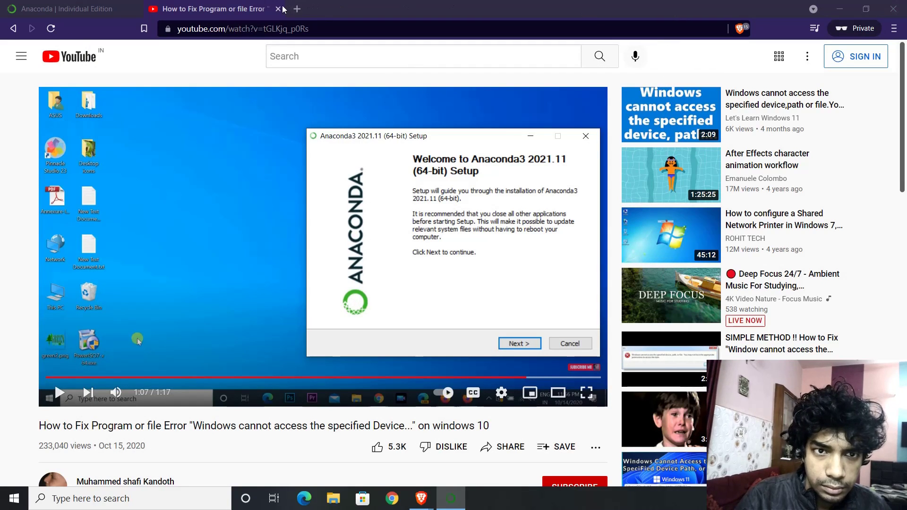
# - Close the YouTube video page and bring the Anaconda3 2021.11 setup window to the front
pyautogui.click(277, 9)
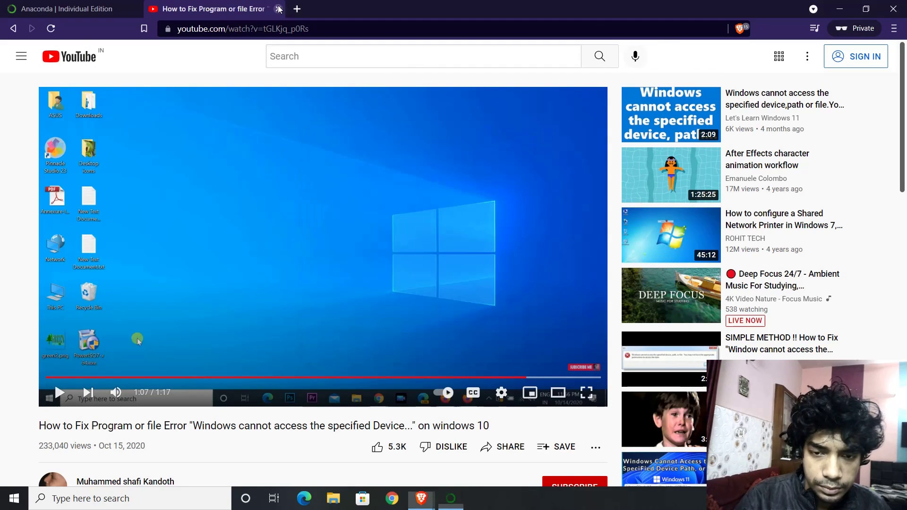
pyautogui.click(279, 9)
pyautogui.hotkey('alt', 'Tab')
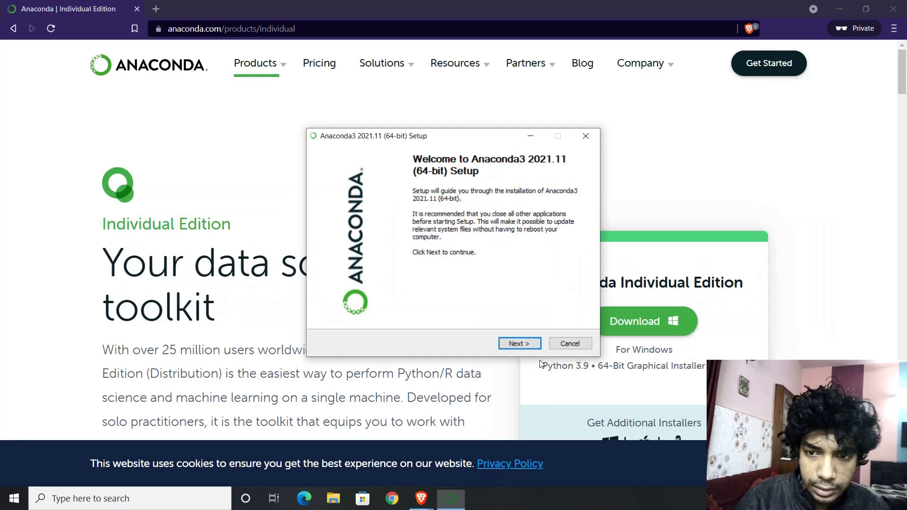
# - Go through the Anaconda3 2021.11 setup, accepting the license agreement, and quit it at the installation type page
pyautogui.click(520, 343)
pyautogui.scroll(-5, 503, 269)
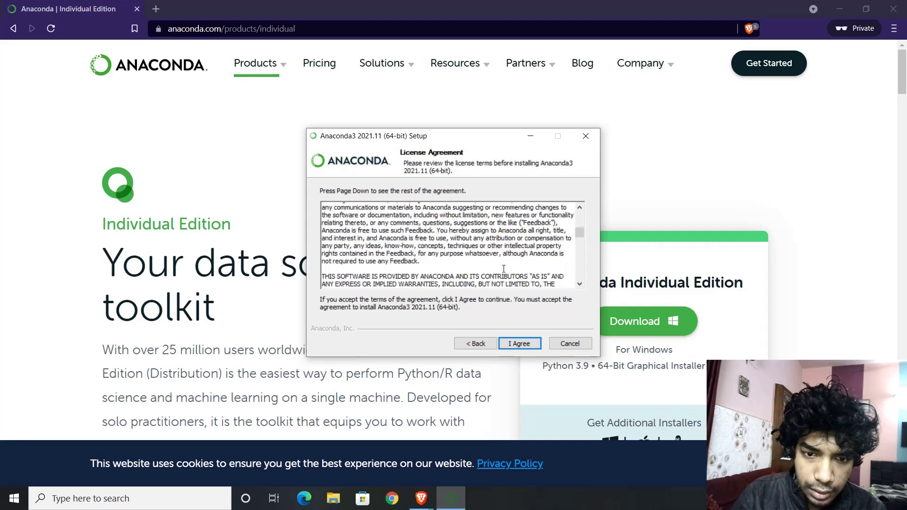
pyautogui.scroll(-10, 504, 269)
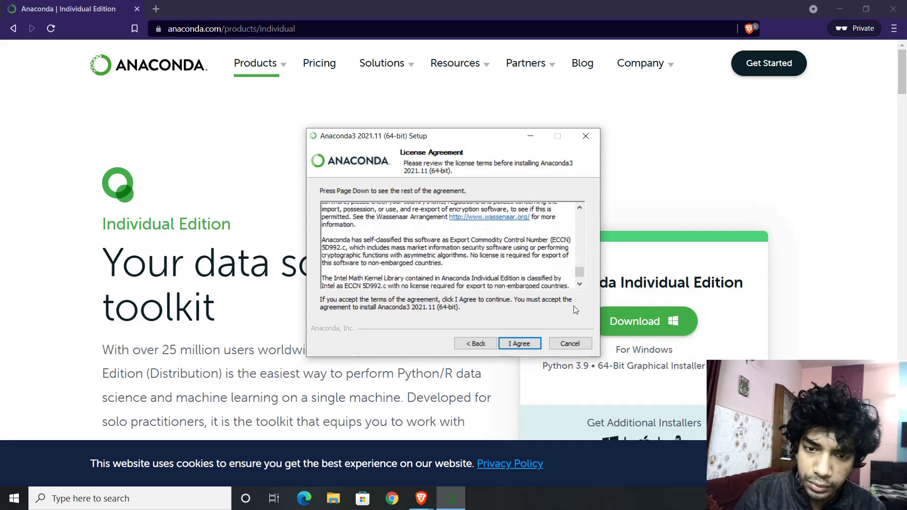
pyautogui.scroll(-2, 576, 310)
pyautogui.click(520, 344)
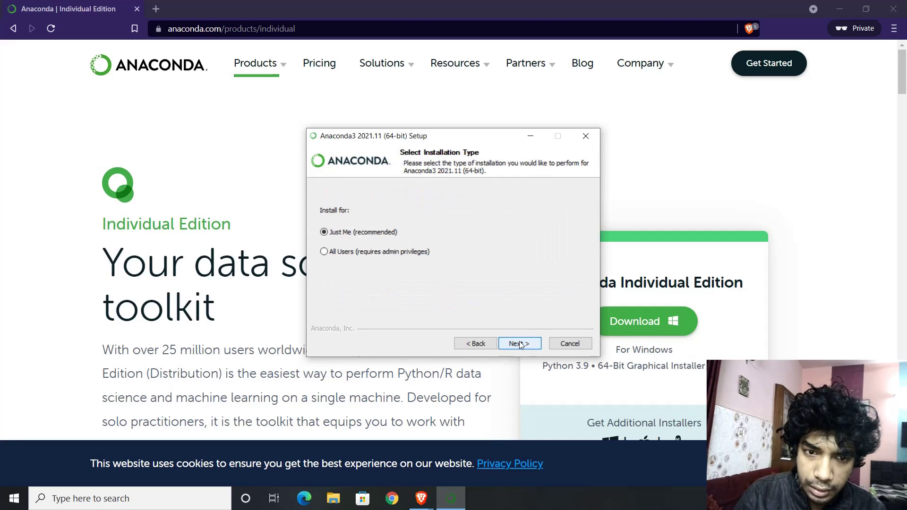
pyautogui.click(568, 344)
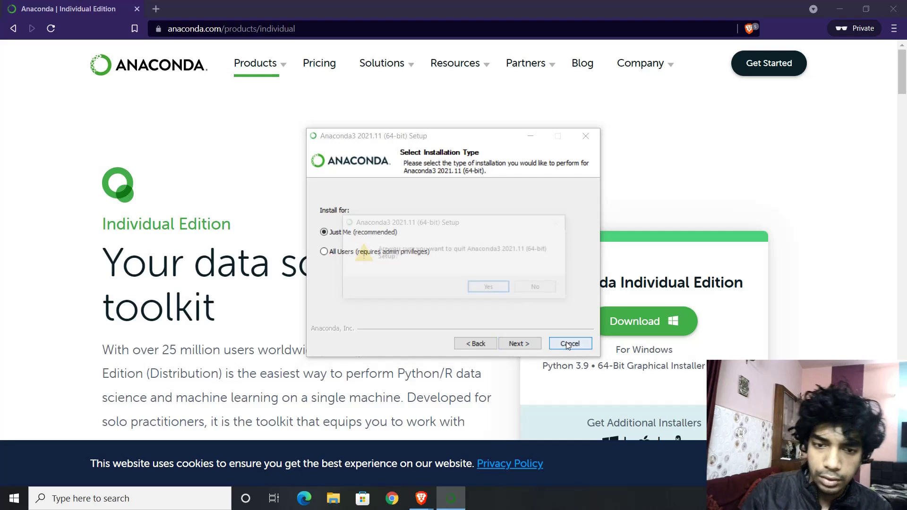
pyautogui.click(495, 290)
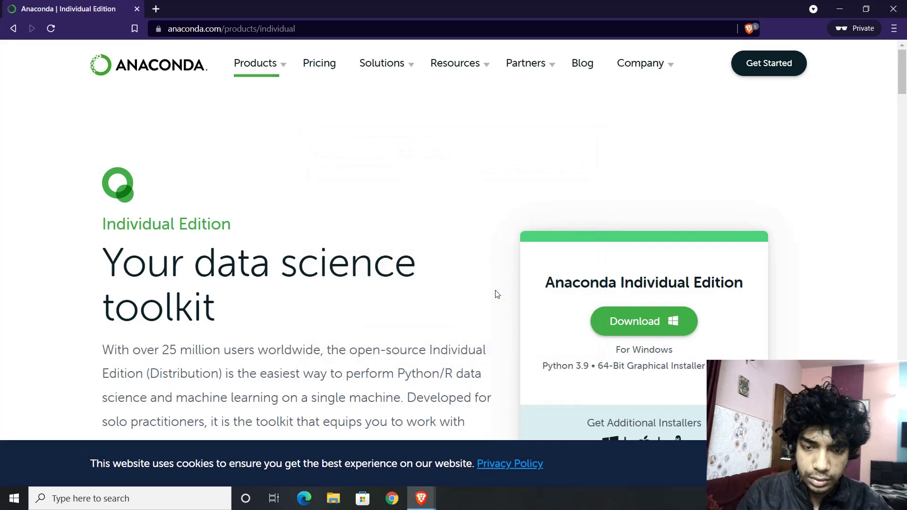
# - Find and open Anaconda Prompt, and move its window further across the desktop
pyautogui.press('super')
pyautogui.write('anaconda')
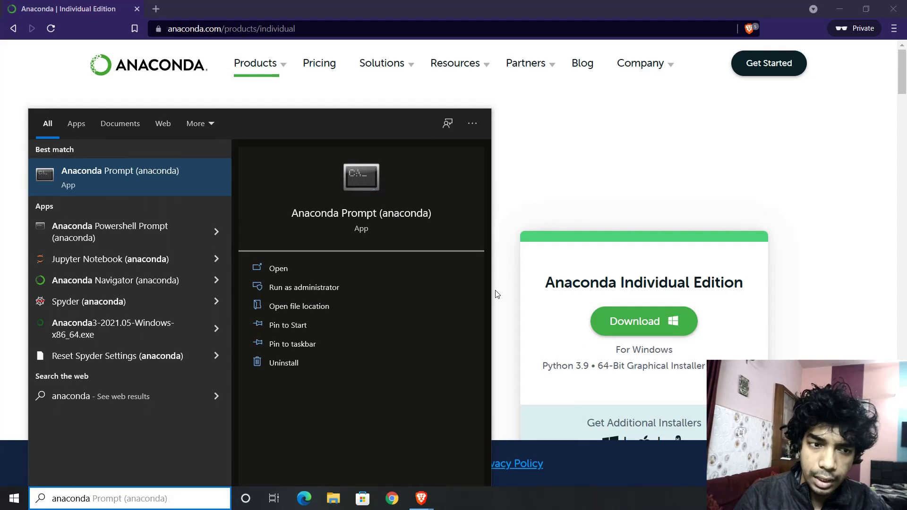
pyautogui.press('Return')
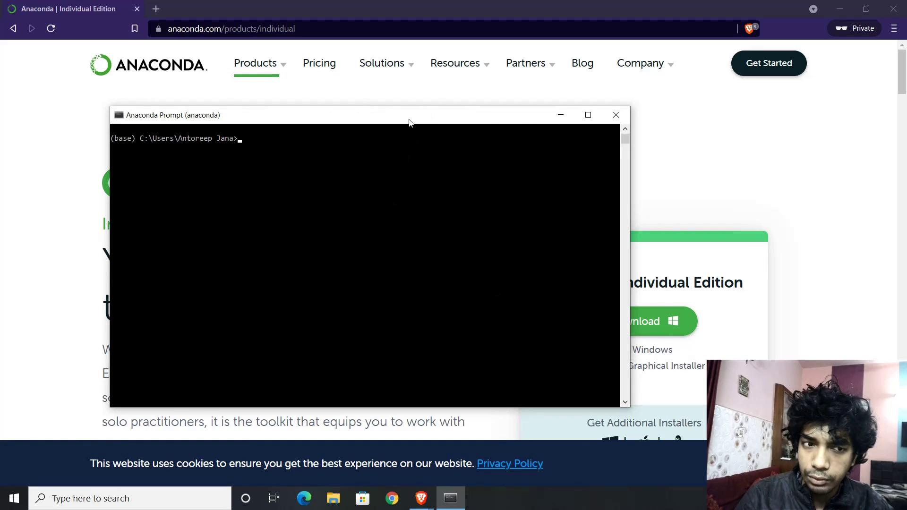
pyautogui.moveTo(410, 122); pyautogui.dragTo(529, 119)
# - Search the computer for "ana" and look over the installed Anaconda apps, including Jupyter Notebook, without opening any
pyautogui.press('super')
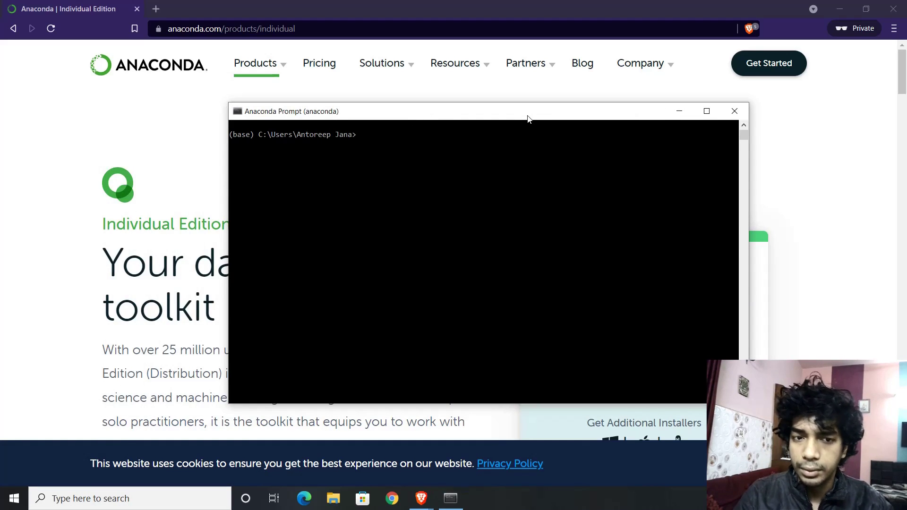
pyautogui.write('ana')
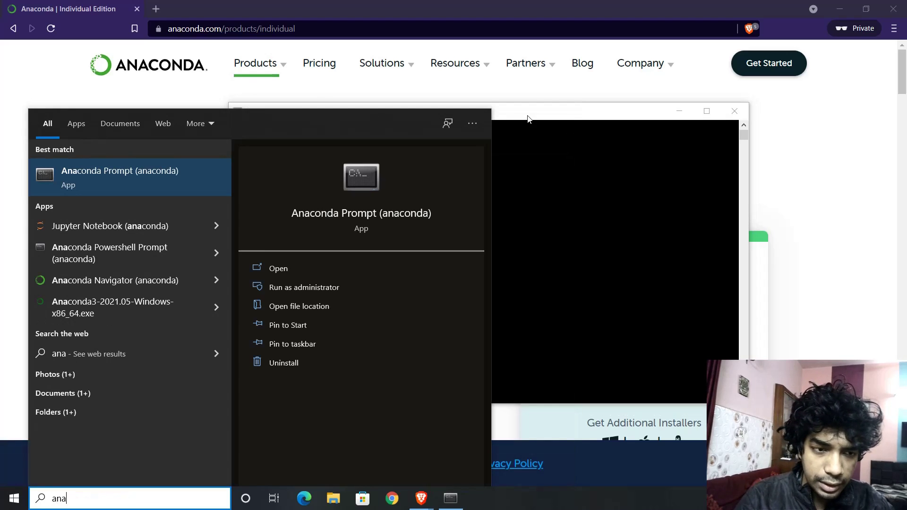
pyautogui.press('Down')
pyautogui.press('Down')
pyautogui.press('Down')
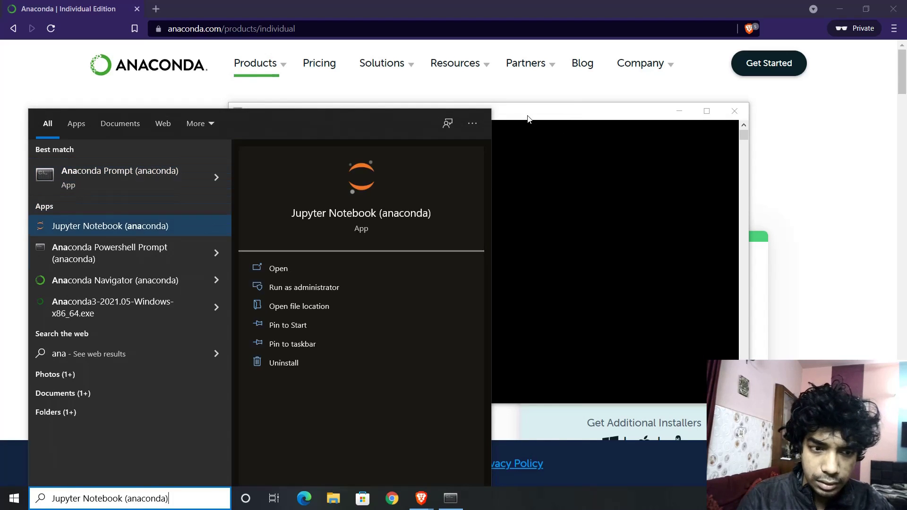
pyautogui.press('Escape')
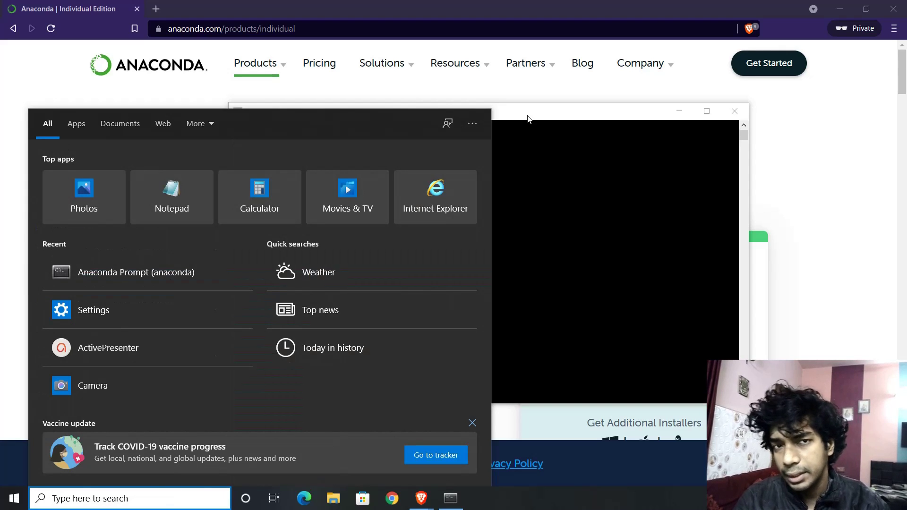
# - Search the installed apps for "spyder" and dismiss the search without opening anything
pyautogui.write('spyder')
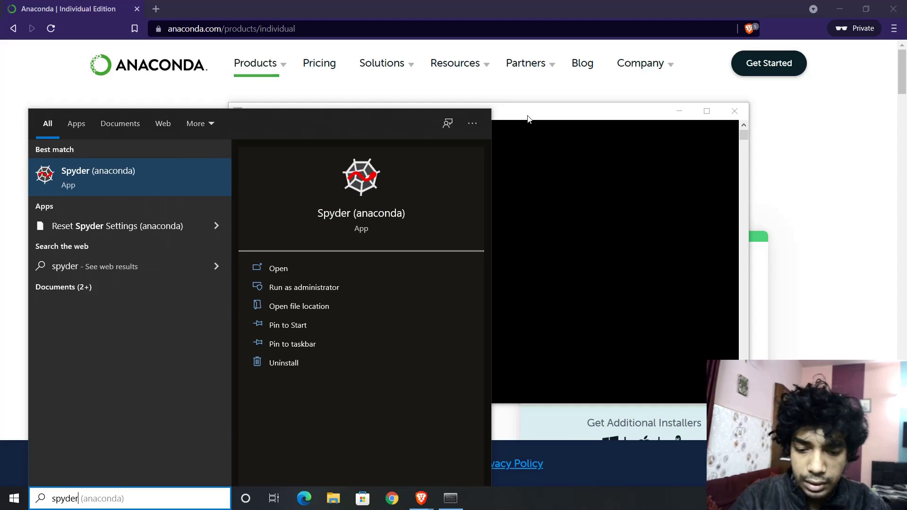
pyautogui.press('Escape')
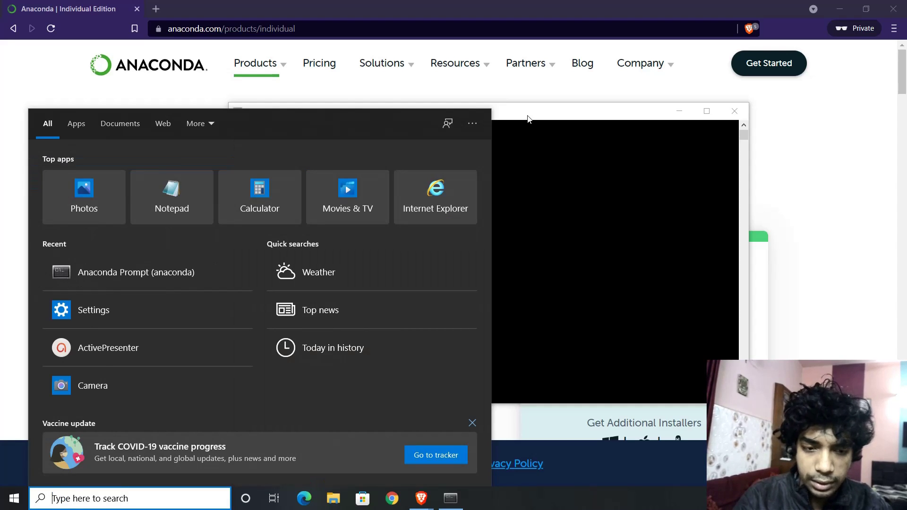
pyautogui.click(529, 118)
# - Start Jupyter by running the command "jupyter notebook" in Anaconda Prompt
pyautogui.click(524, 211)
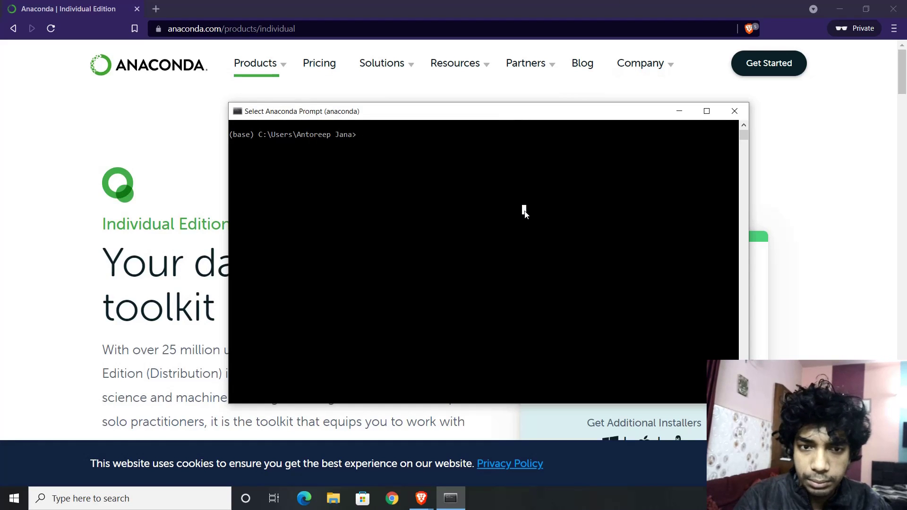
pyautogui.press('Escape')
pyautogui.write('ju')
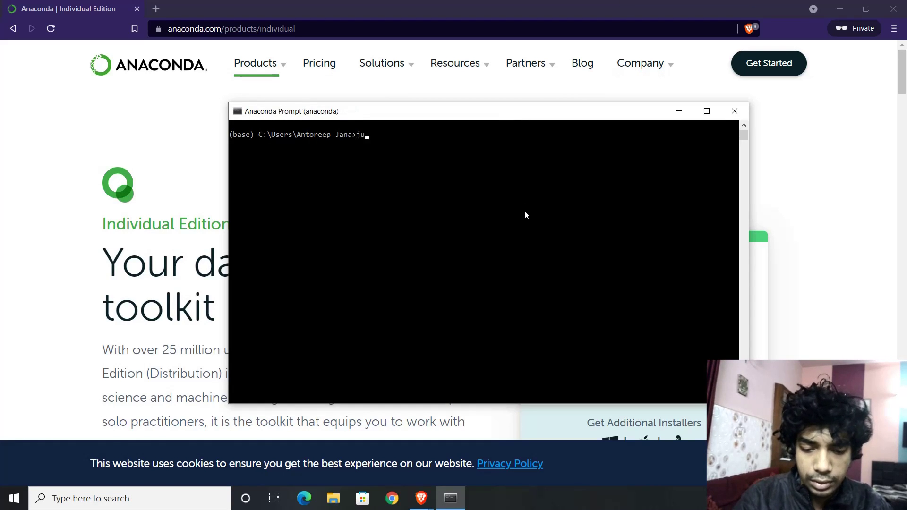
pyautogui.write('pyter notebok')
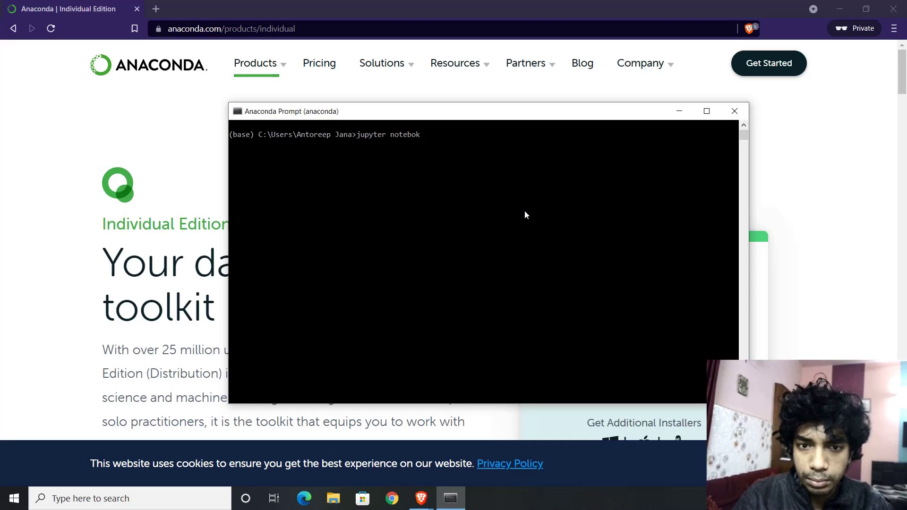
pyautogui.press('BackSpace')
pyautogui.write('ok')
pyautogui.press('Return')
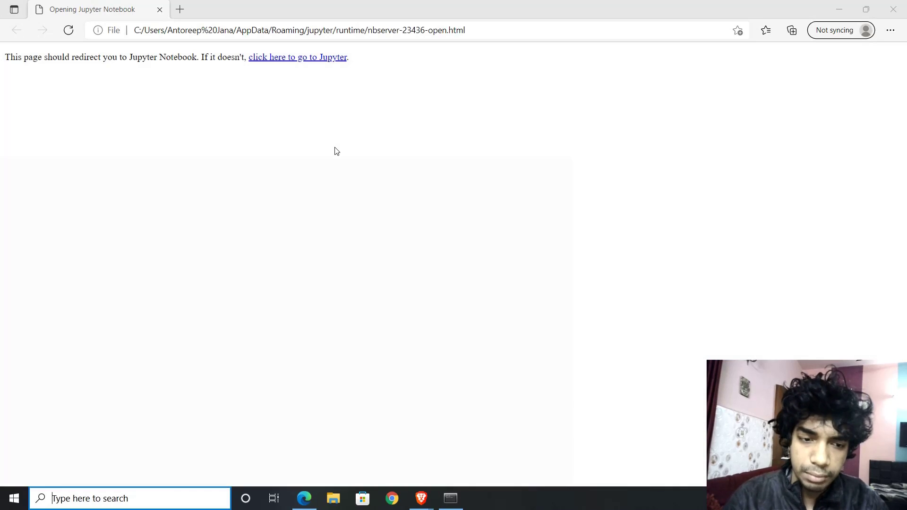
# - Look through the computer's full alphabetical list of installed programs, and return to the Jupyter home page
pyautogui.press('super')
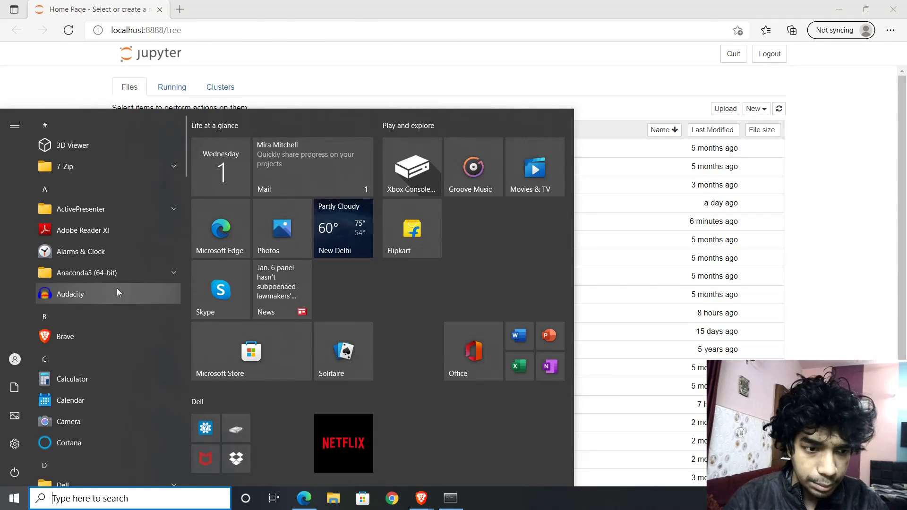
pyautogui.scroll(-5, 117, 288)
pyautogui.scroll(-10, 117, 288)
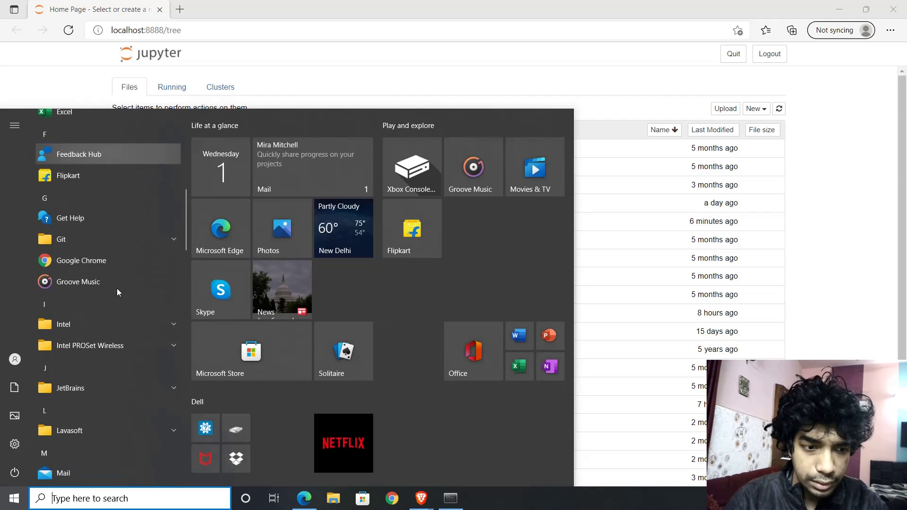
pyautogui.scroll(-10, 117, 292)
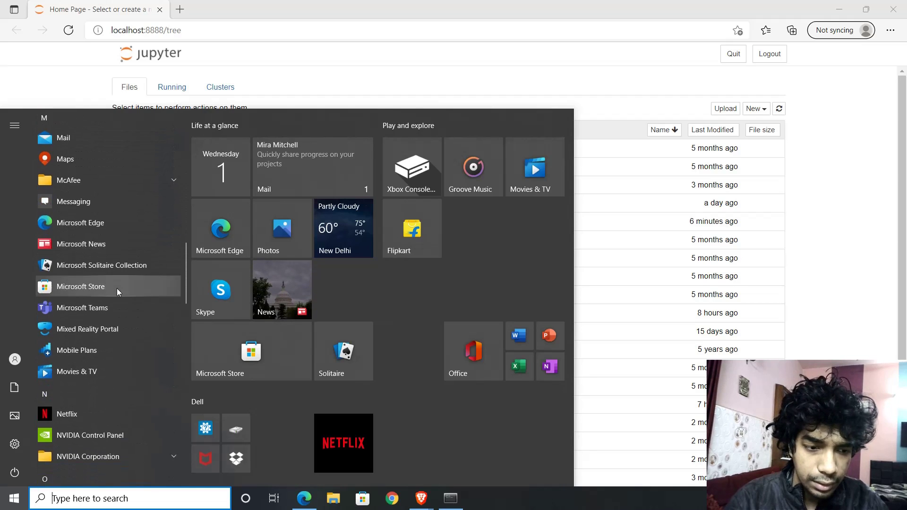
pyautogui.scroll(-10, 117, 289)
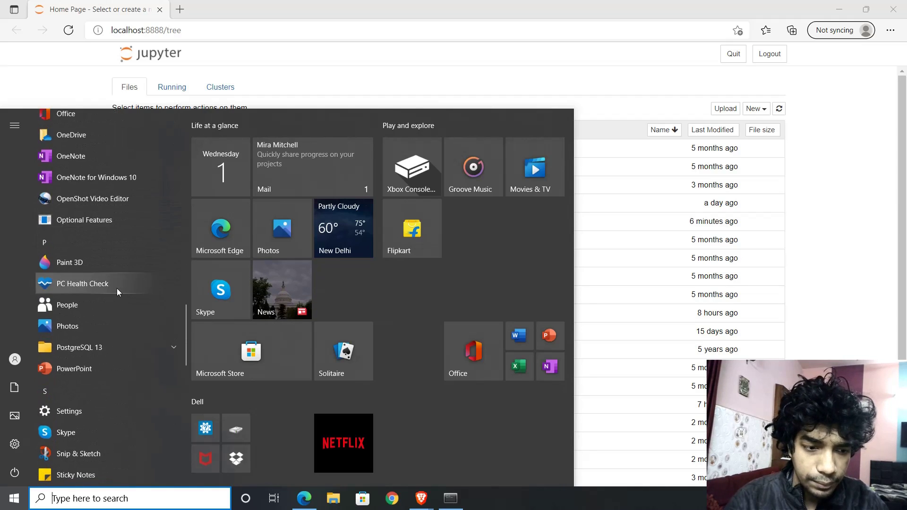
pyautogui.scroll(-4, 117, 288)
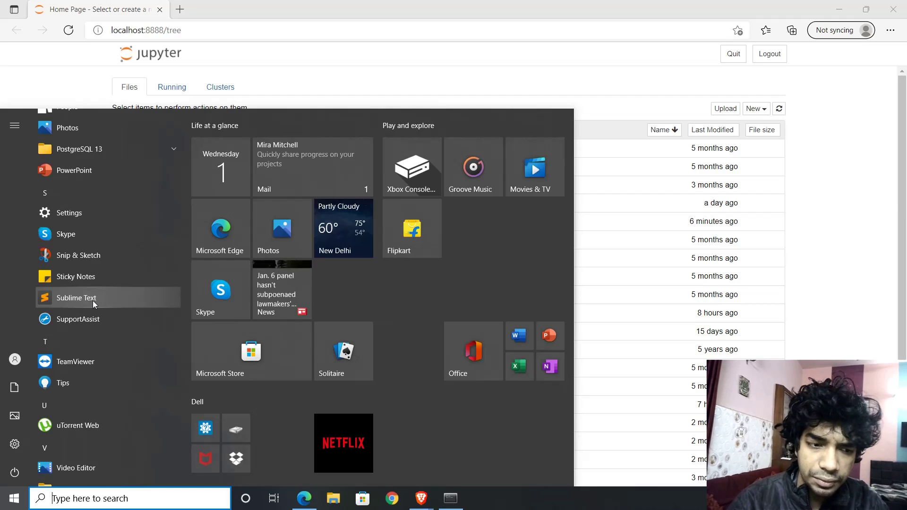
pyautogui.scroll(-3, 93, 301)
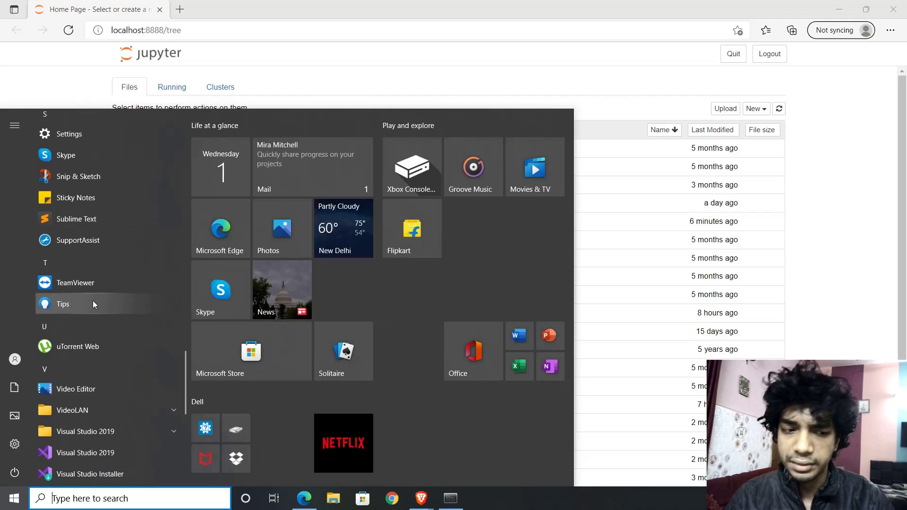
pyautogui.scroll(-2, 93, 300)
pyautogui.scroll(-1, 93, 301)
pyautogui.scroll(-5, 92, 301)
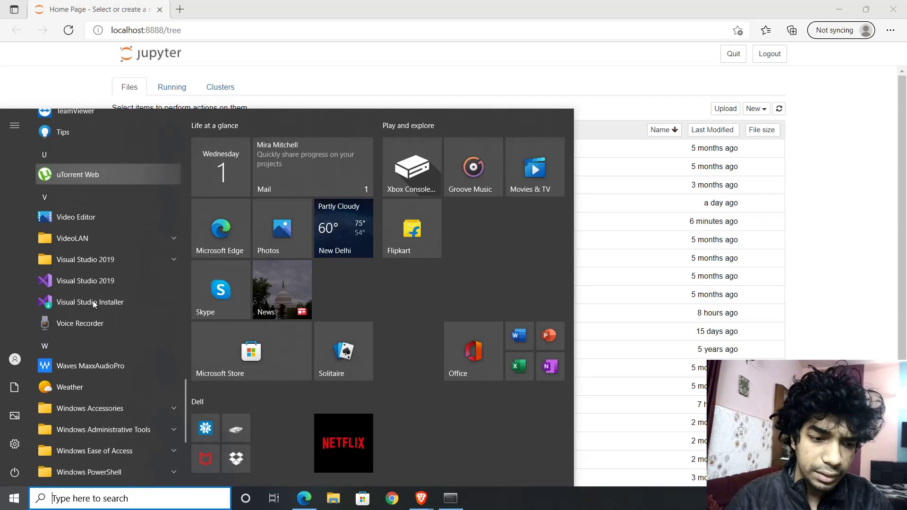
pyautogui.scroll(-10, 98, 392)
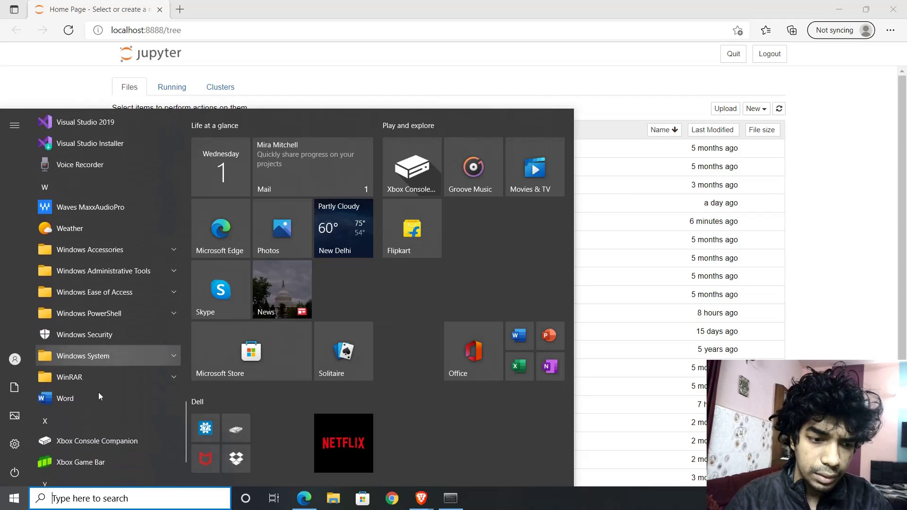
pyautogui.scroll(20, 98, 392)
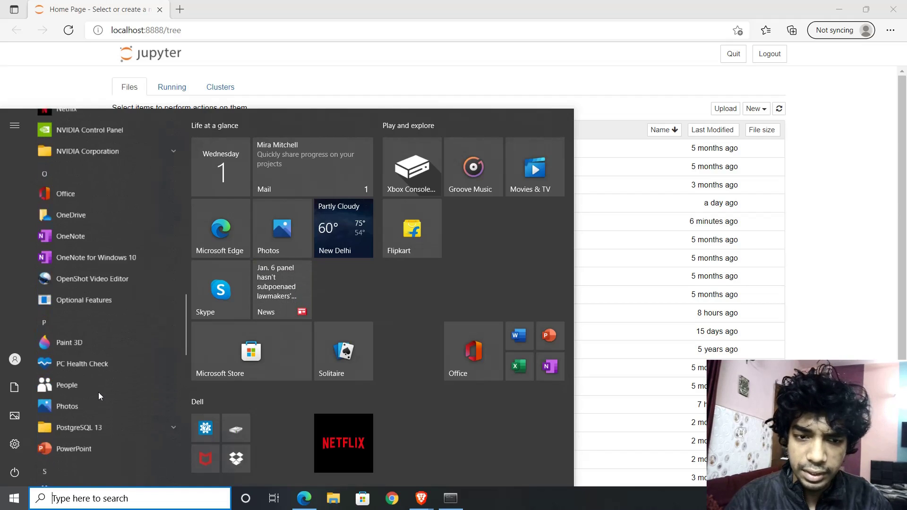
pyautogui.click(330, 90)
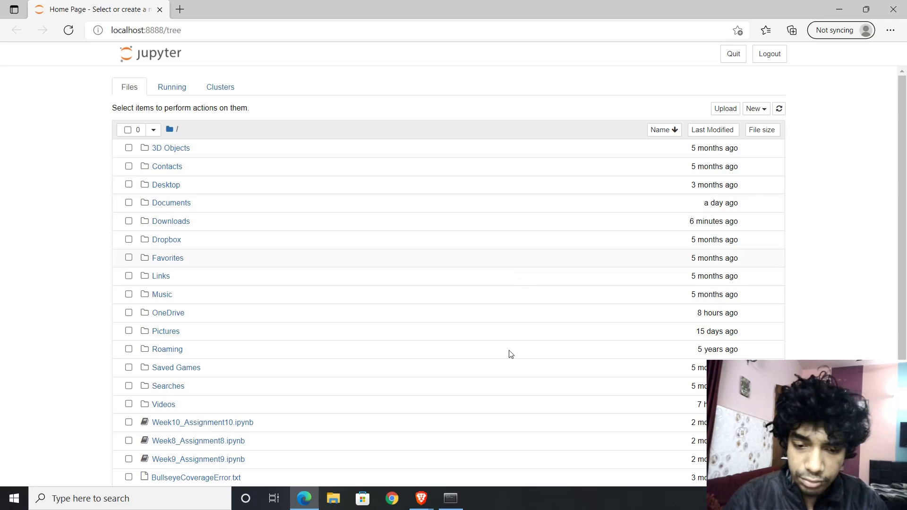
# - Stop the running Jupyter server in the Anaconda Prompt window and add a run of blank prompt lines
pyautogui.click(459, 502)
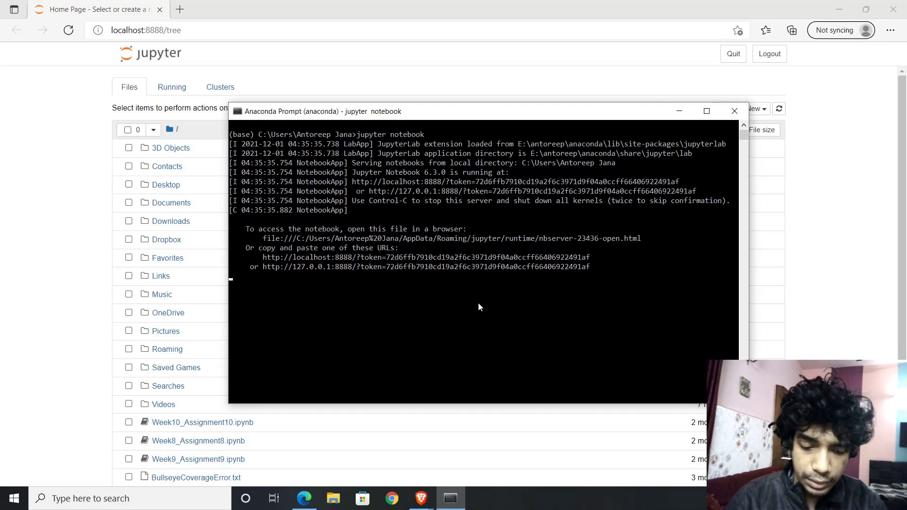
pyautogui.hotkey('ctrl', 'c')
pyautogui.press('Return')
pyautogui.press('Return')
pyautogui.press('Return')
pyautogui.press('Return')
pyautogui.press('Return')
pyautogui.press('Return')
pyautogui.press('Return')
pyautogui.press('Return')
pyautogui.press('Return')
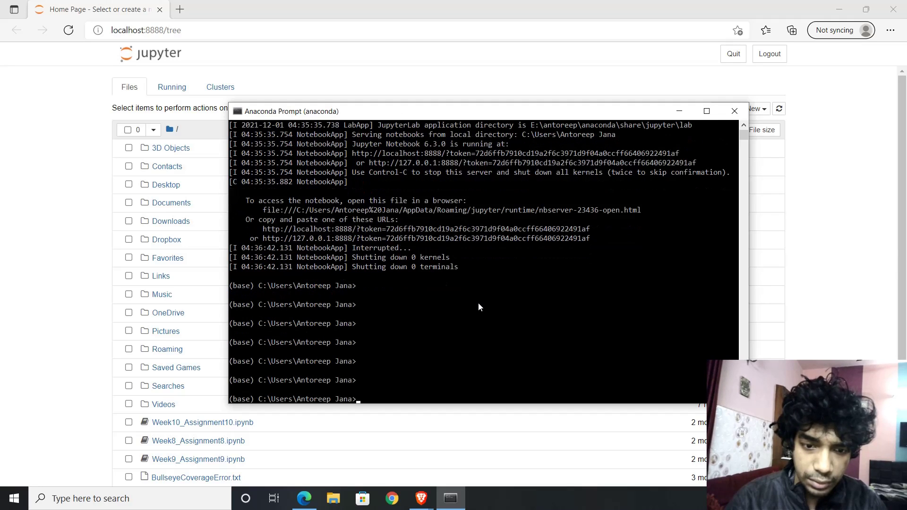
pyautogui.press('Return')
pyautogui.press('Return')
pyautogui.press('Return')
pyautogui.press('Return')
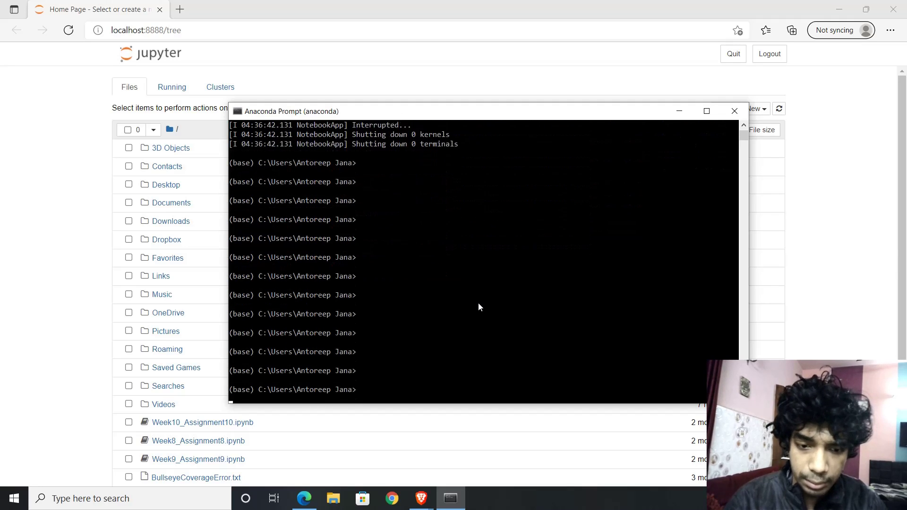
# - Start the Python interpreter with the command "python" to check its version, and exit back to the base prompt
pyautogui.write('pythob')
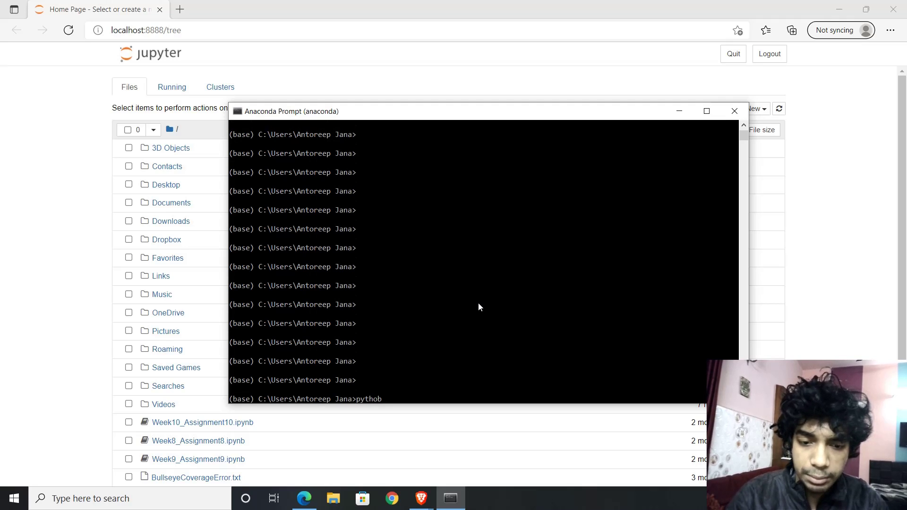
pyautogui.press('BackSpace')
pyautogui.write('n')
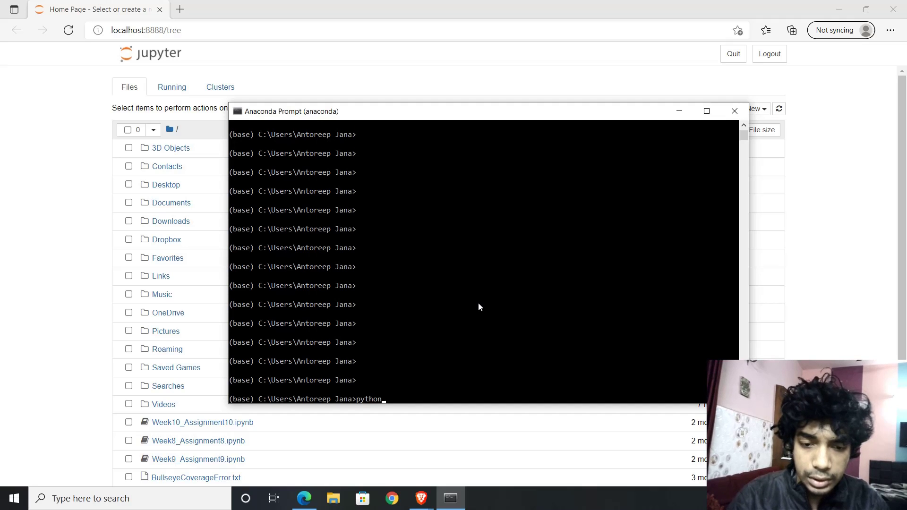
pyautogui.press('Return')
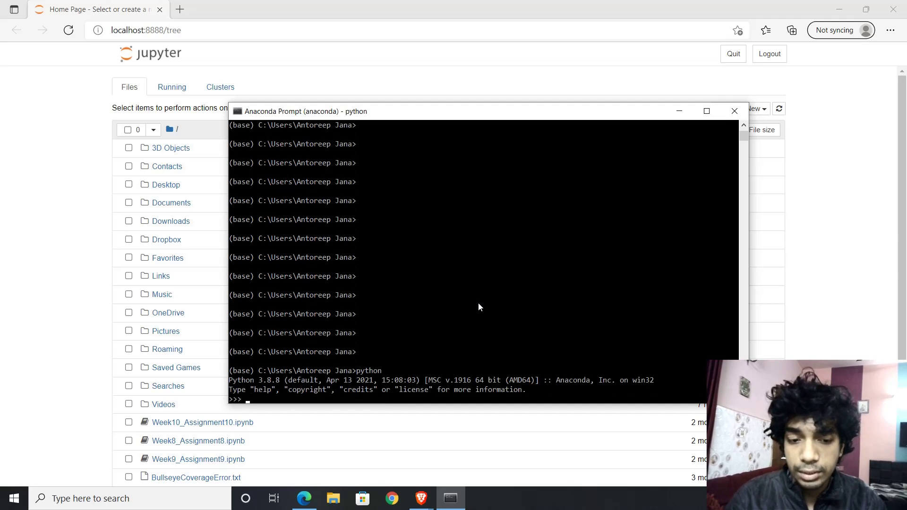
pyautogui.scroll(-4, 410, 325)
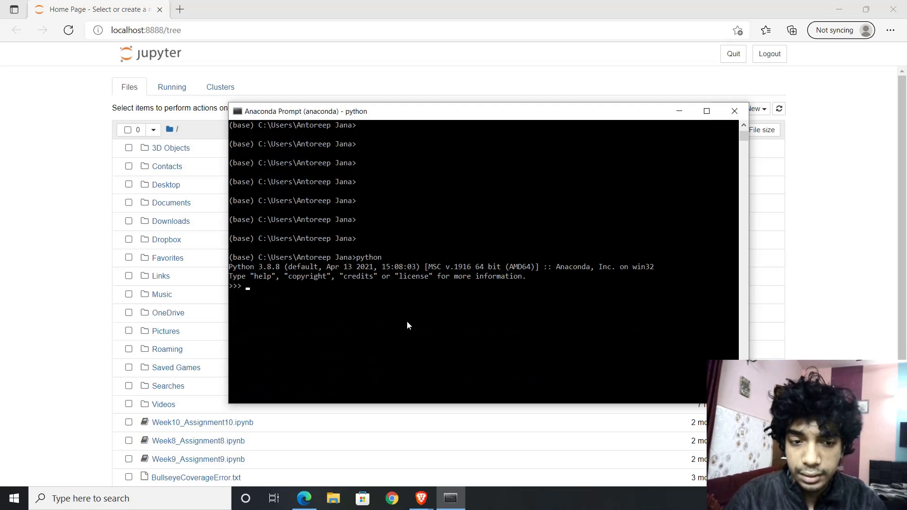
pyautogui.hotkey('ctrl', 'z')
pyautogui.press('Return')
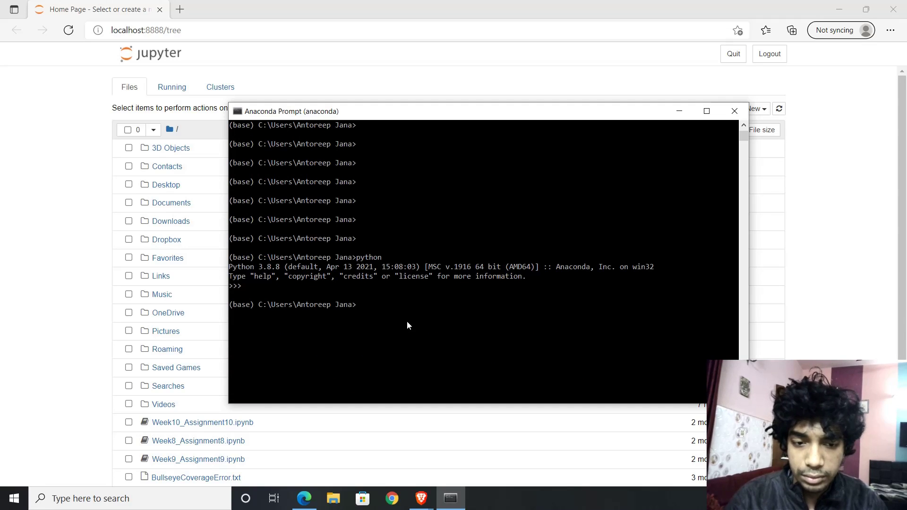
pyautogui.press('Return')
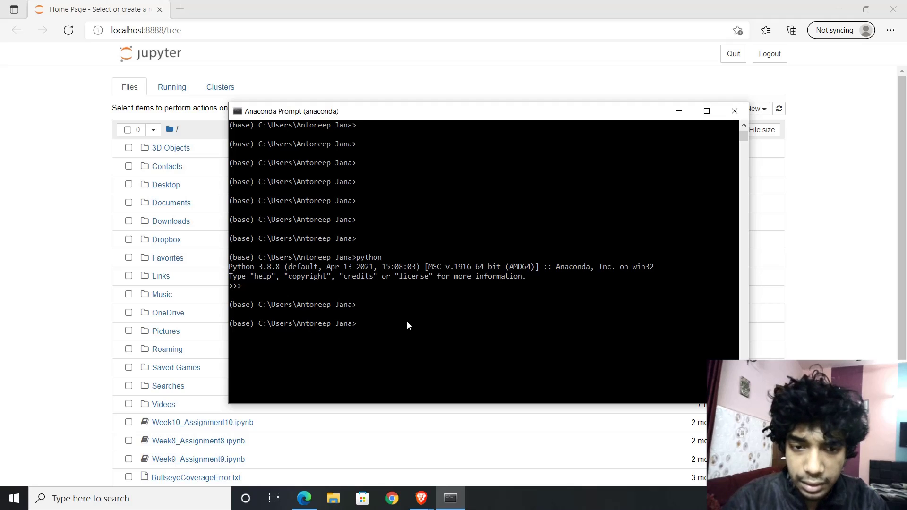
pyautogui.write('py')
pyautogui.press('BackSpace')
pyautogui.press('BackSpace')
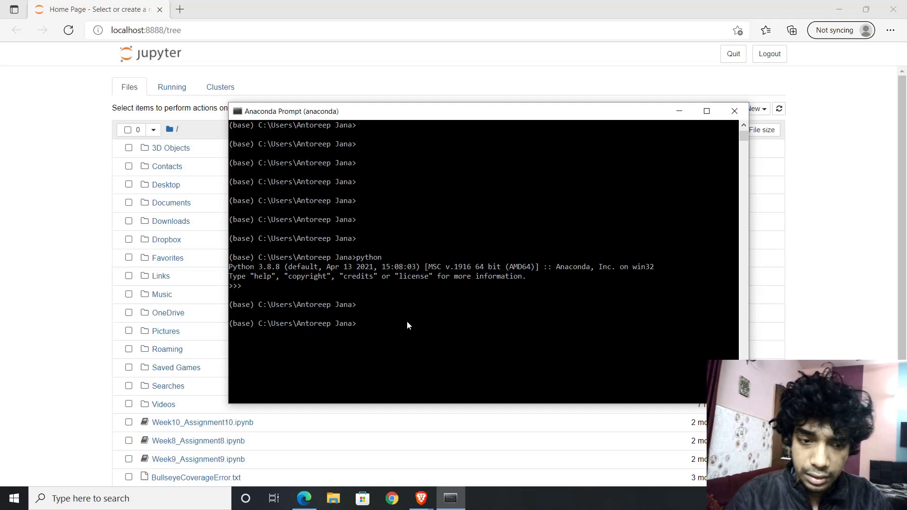
# - Enlarge the Anaconda Prompt text, move the window higher up the desktop, and highlight the word "base" in the last prompt line
pyautogui.scroll(1, 263, 330)
pyautogui.scroll(1, 263, 329)
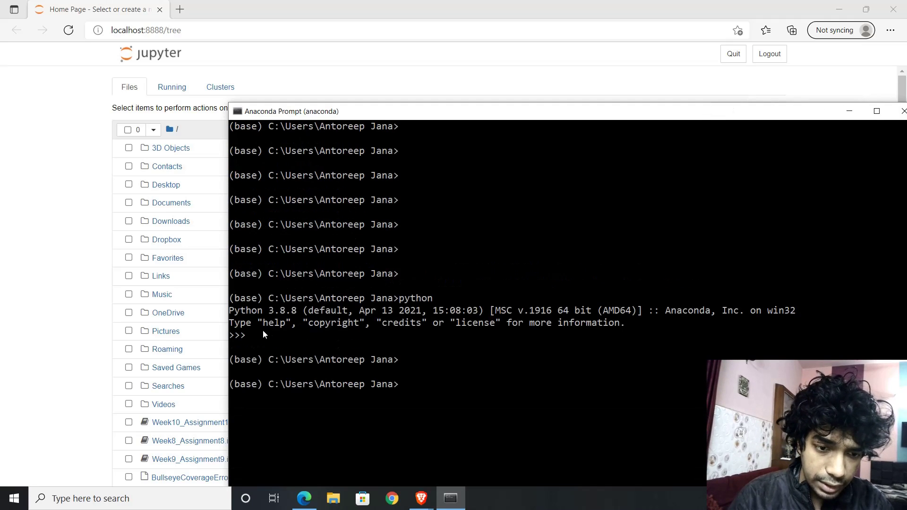
pyautogui.moveTo(308, 98); pyautogui.dragTo(202, 34)
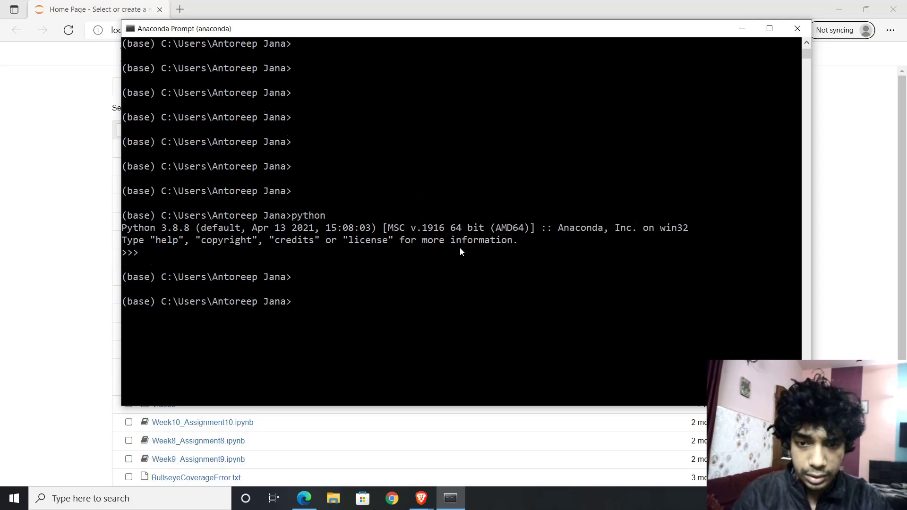
pyautogui.scroll(-5, 460, 248)
pyautogui.scroll(-1, 460, 249)
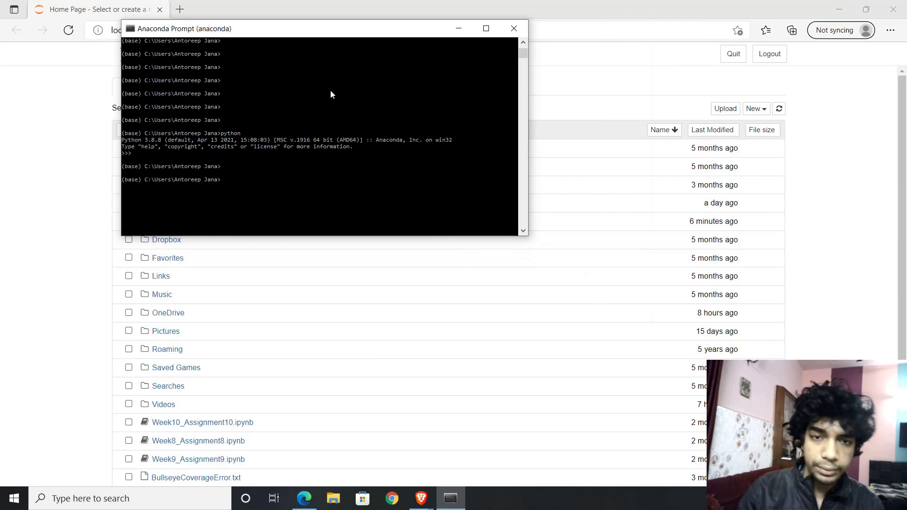
pyautogui.scroll(6, 331, 90)
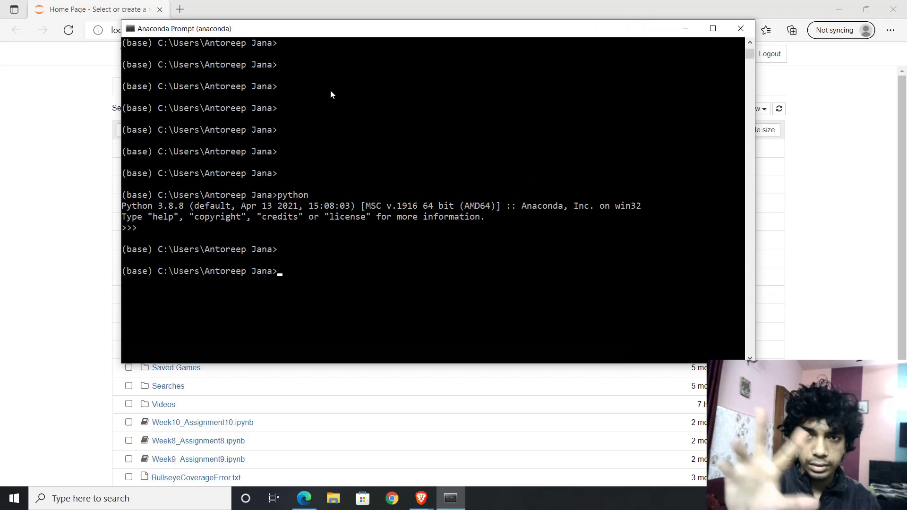
pyautogui.click(332, 283)
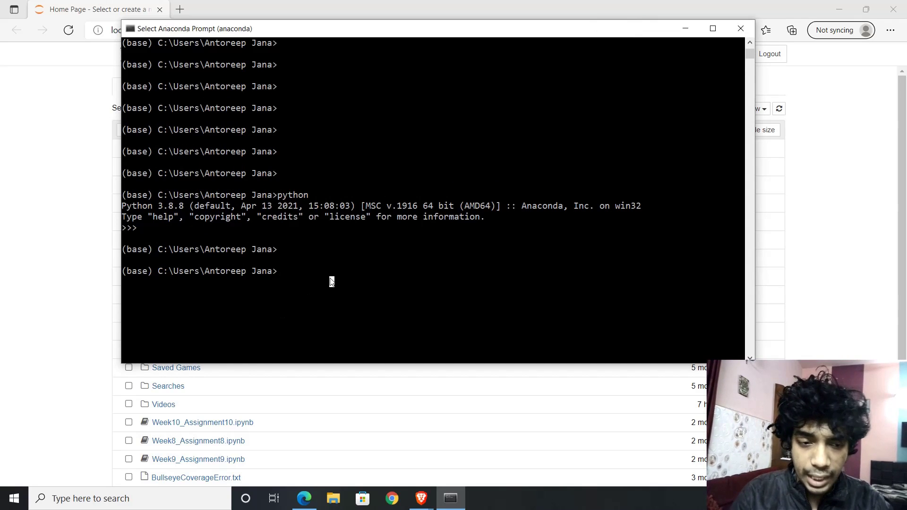
pyautogui.scroll(2, 163, 292)
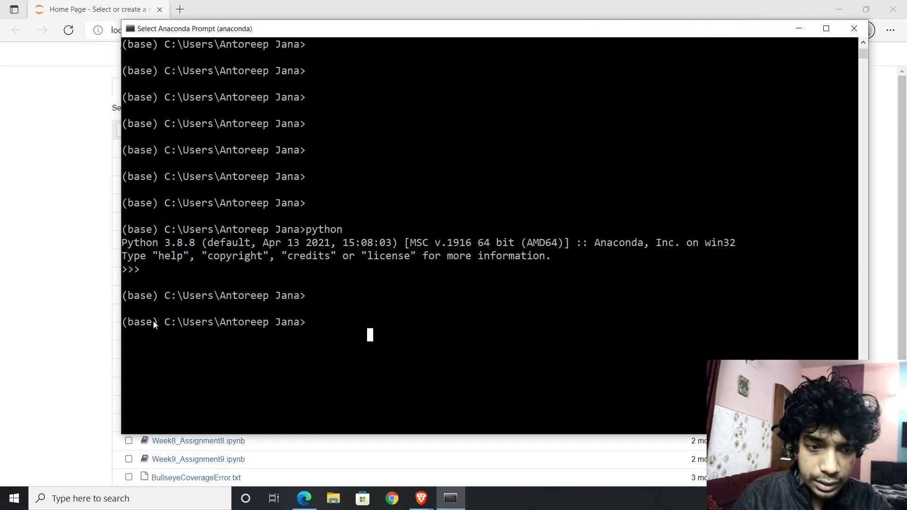
pyautogui.moveTo(149, 322); pyautogui.dragTo(131, 328)
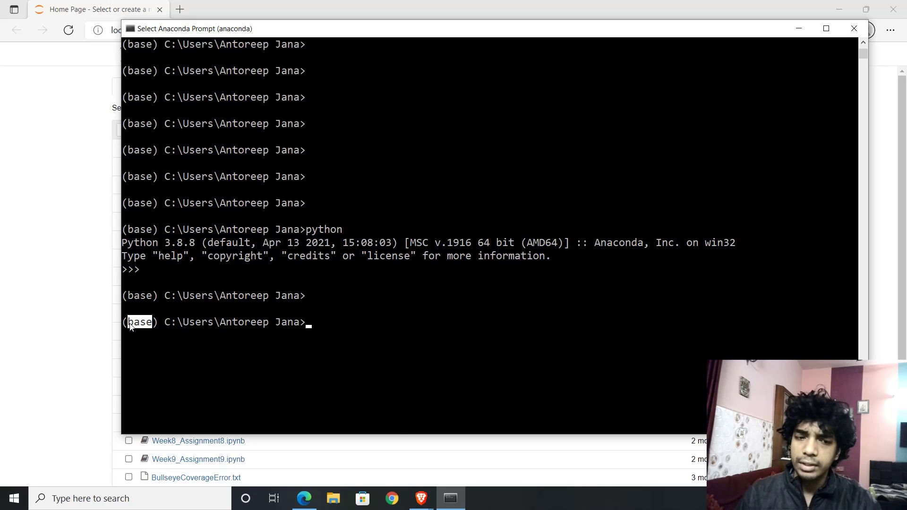
# - Try to switch to the tf2.4 environment by running "conda active tf2.4"
pyautogui.write('conda')
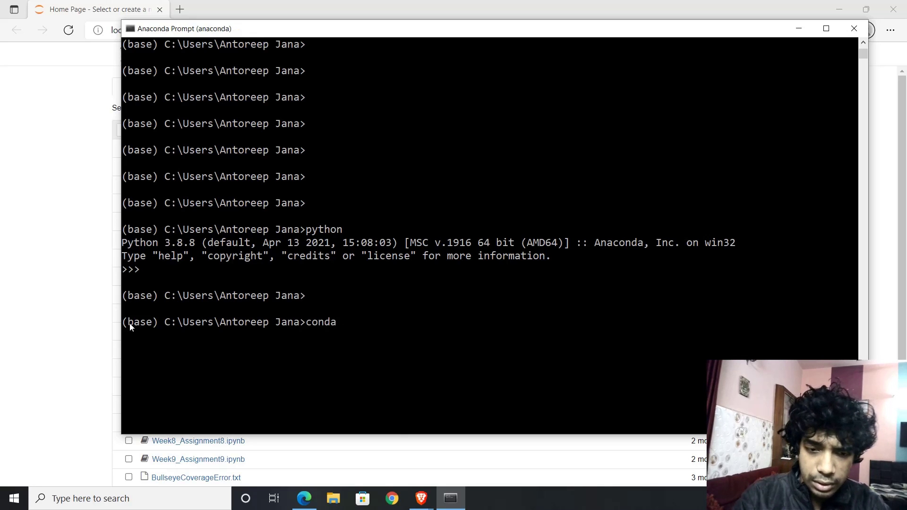
pyautogui.write(' active tf.')
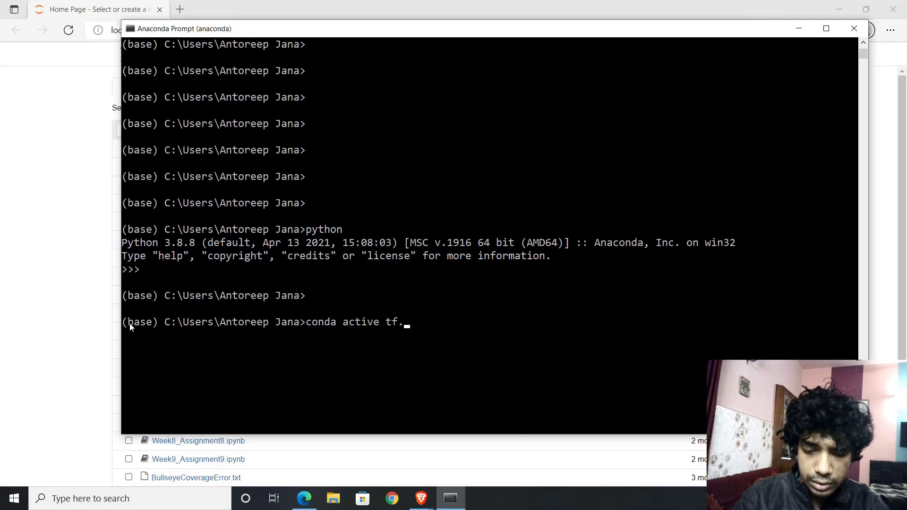
pyautogui.press('BackSpace')
pyautogui.write('2.4')
pyautogui.press('Return')
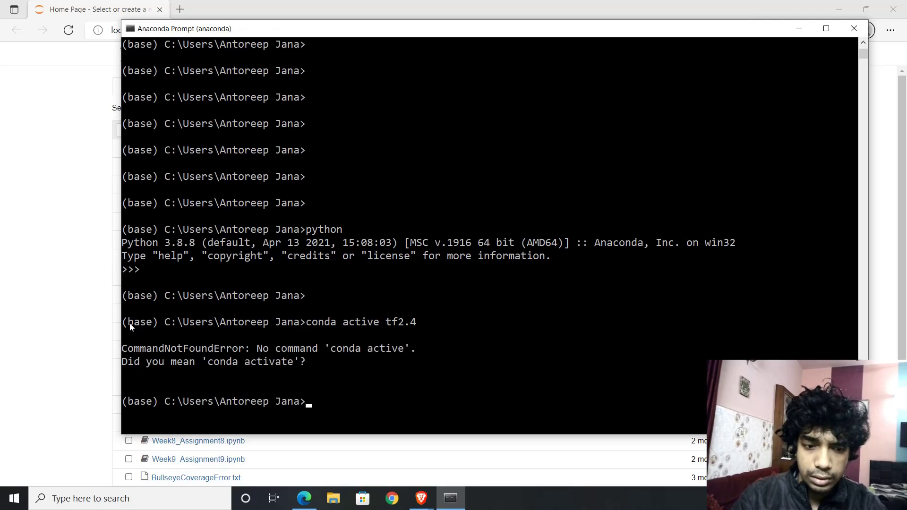
# - Begin a new command at the prompt with the word "conda", without running it
pyautogui.write('conda')
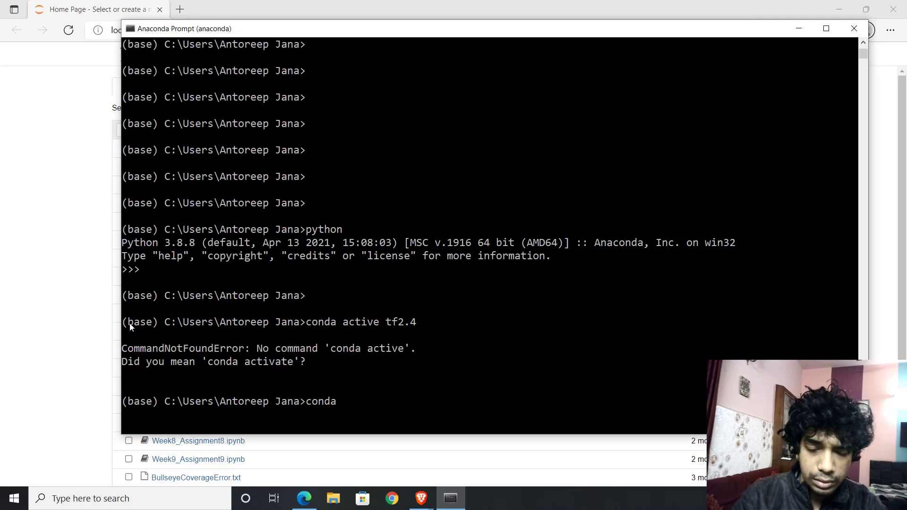
pyautogui.press('BackSpace')
pyautogui.press('BackSpace')
pyautogui.press('BackSpace')
pyautogui.press('BackSpace')
pyautogui.press('BackSpace')
pyautogui.press('BackSpace')
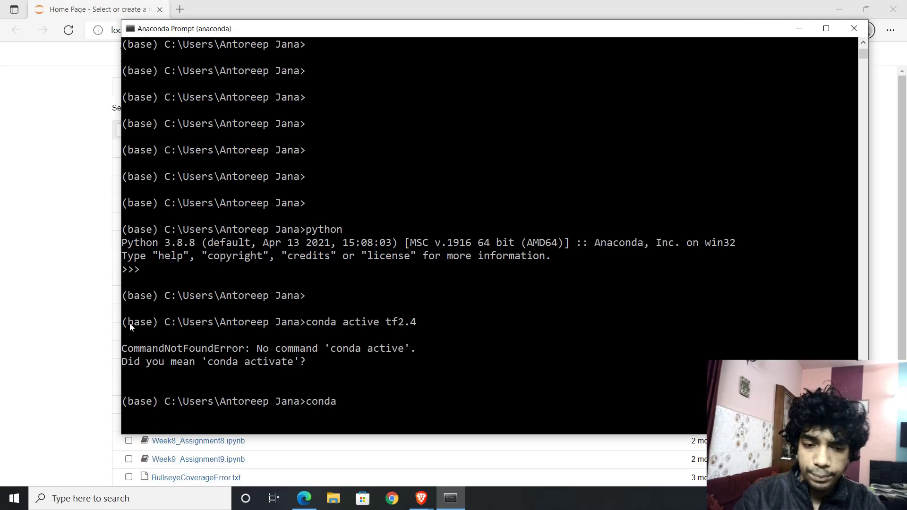
pyautogui.write('conda')
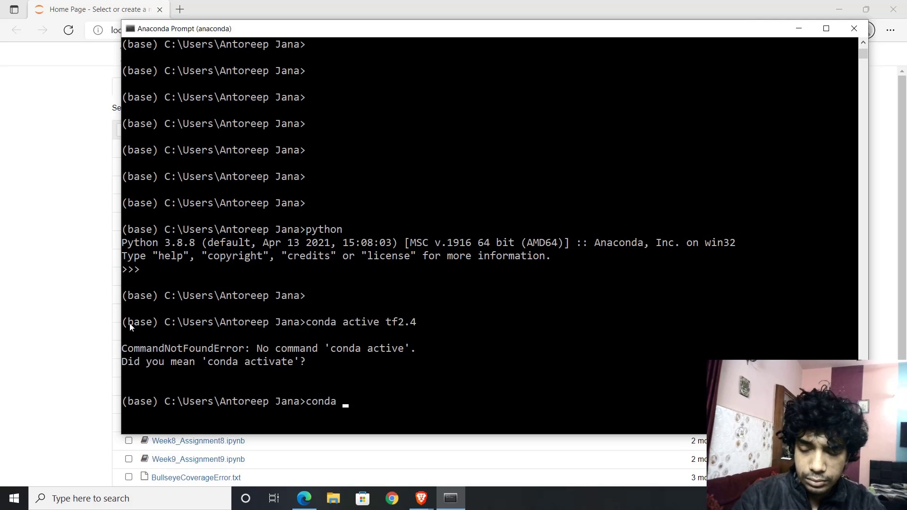
# - Switch to the Brave window showing the Anaconda site and search the web for "conda switch env" in a new tab
pyautogui.hotkey('alt', 'Tab')
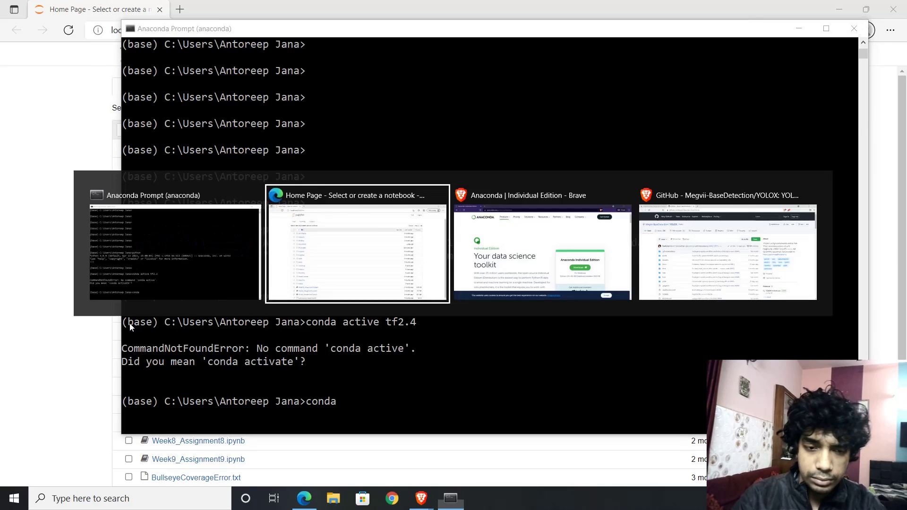
pyautogui.hotkey('alt', 'Tab')
pyautogui.hotkey('alt', 'Tab')
pyautogui.press('Tab')
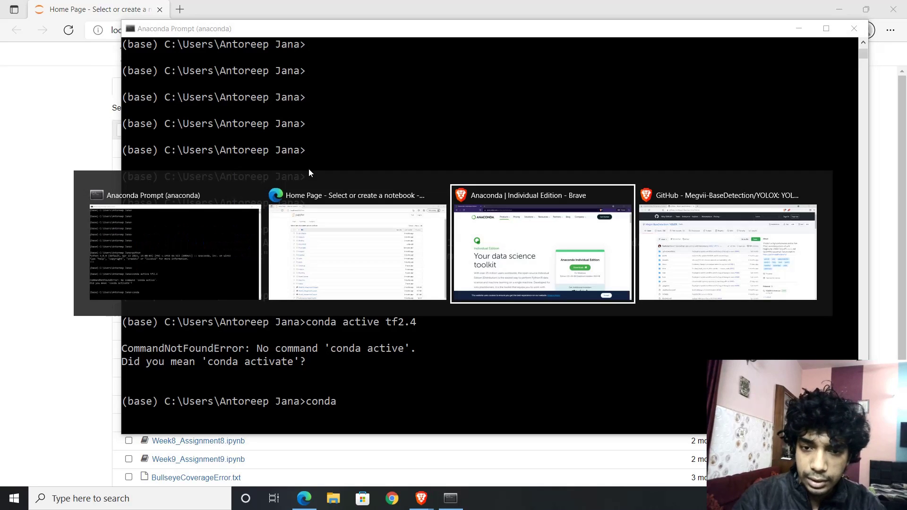
pyautogui.hotkey('ctrl', 't')
pyautogui.write('conda s')
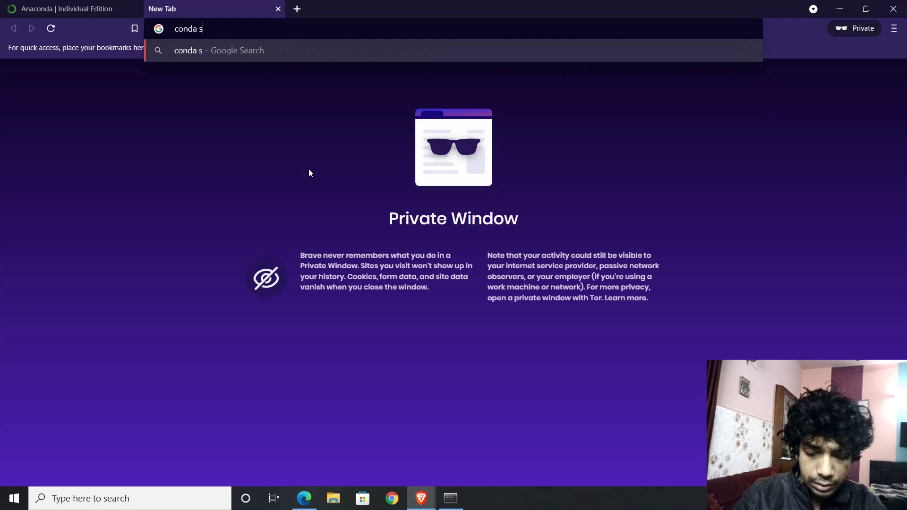
pyautogui.write('witch env')
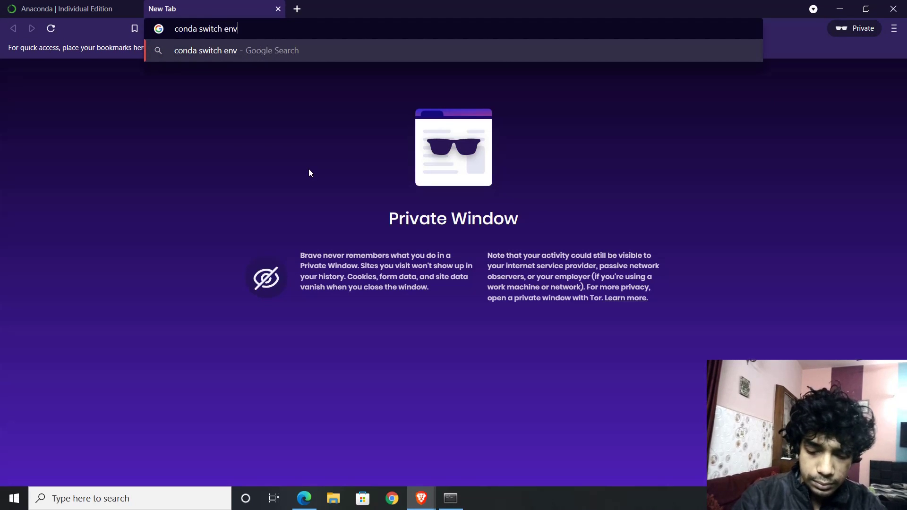
pyautogui.press('Return')
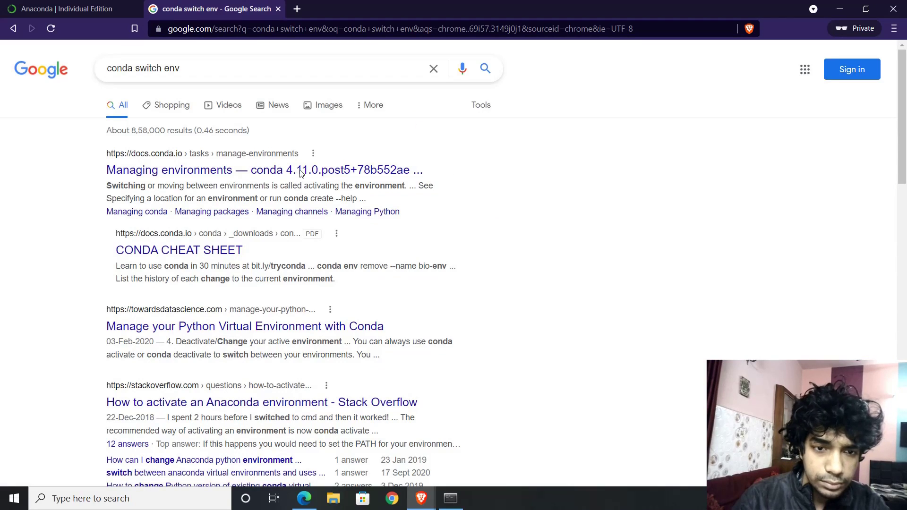
# - Open the Stack Overflow question on activating an Anaconda environment and examine the answers' commands for creating, listing and activating environments at a larger zoom
pyautogui.click(318, 405)
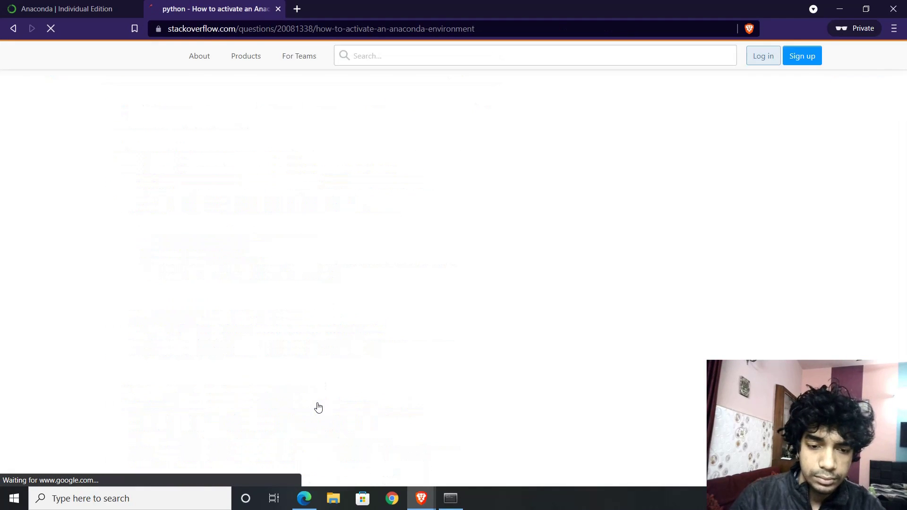
pyautogui.scroll(-10, 364, 286)
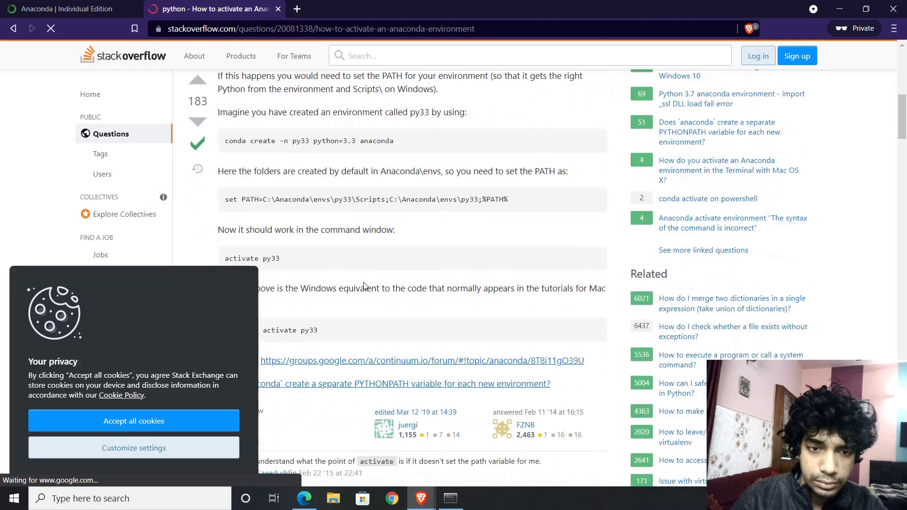
pyautogui.scroll(-2, 304, 181)
pyautogui.scroll(-1, 304, 180)
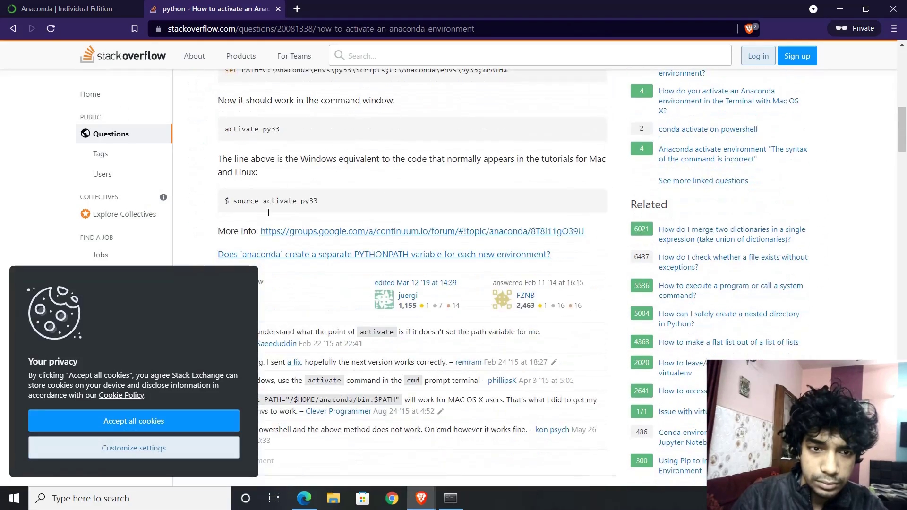
pyautogui.hotkey('ctrl', '+')
pyautogui.hotkey('ctrl', '+')
pyautogui.hotkey('ctrl', '+')
pyautogui.scroll(-12, 269, 212)
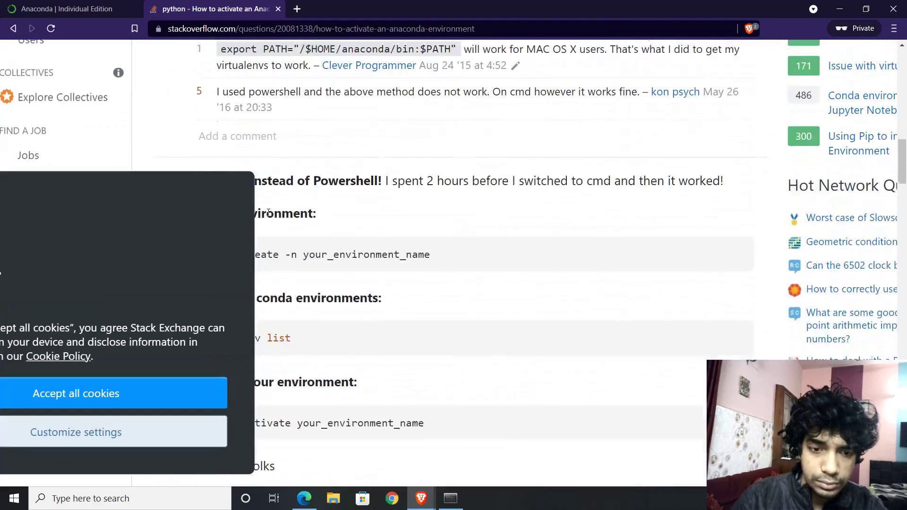
pyautogui.scroll(-3, 402, 105)
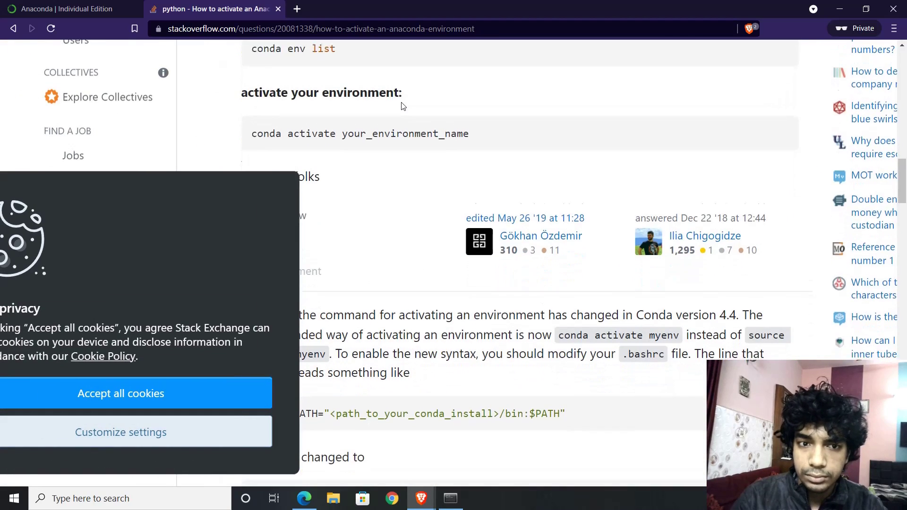
pyautogui.scroll(3, 402, 105)
# - Switch to Anaconda Prompt and list the conda environments by running "conda env list"
pyautogui.hotkey('alt', 'Tab')
pyautogui.write('conda')
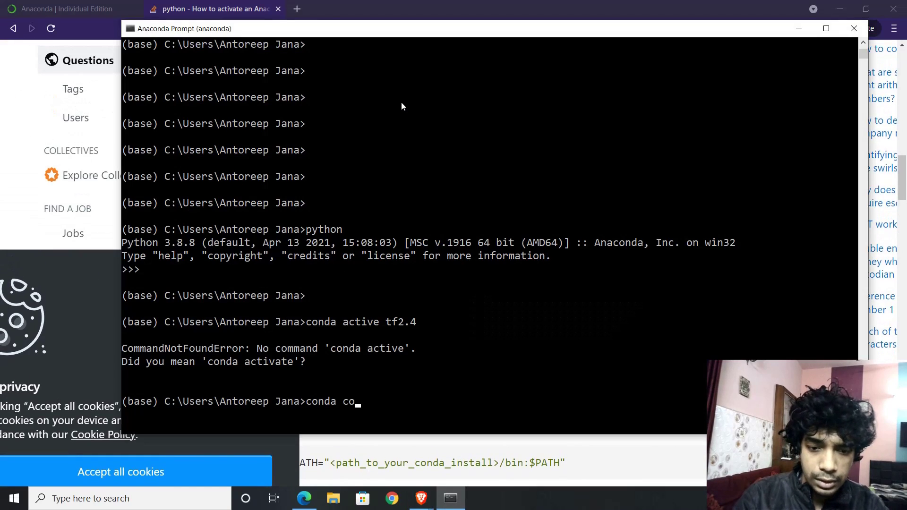
pyautogui.press('BackSpace')
pyautogui.press('BackSpace')
pyautogui.press('BackSpace')
pyautogui.press('BackSpace')
pyautogui.press('BackSpace')
pyautogui.write('list')
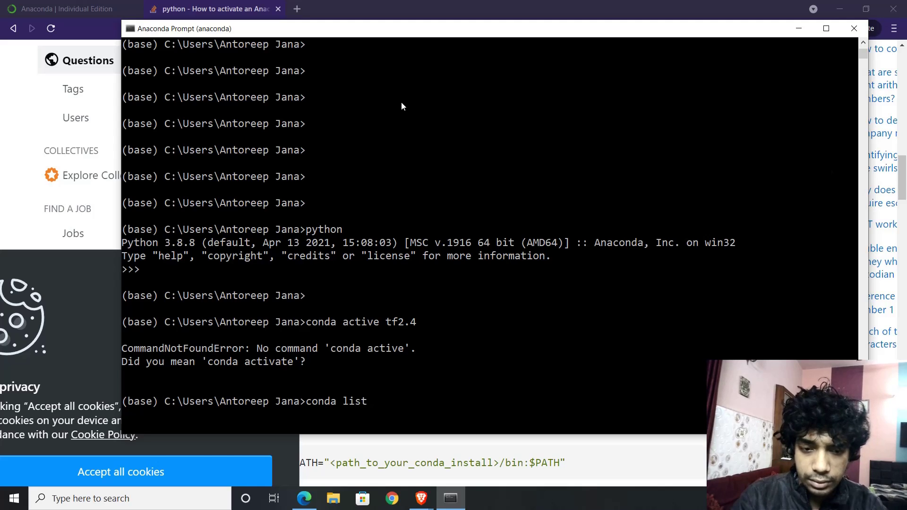
pyautogui.hotkey('alt', 'Tab')
pyautogui.hotkey('alt', 'Tab')
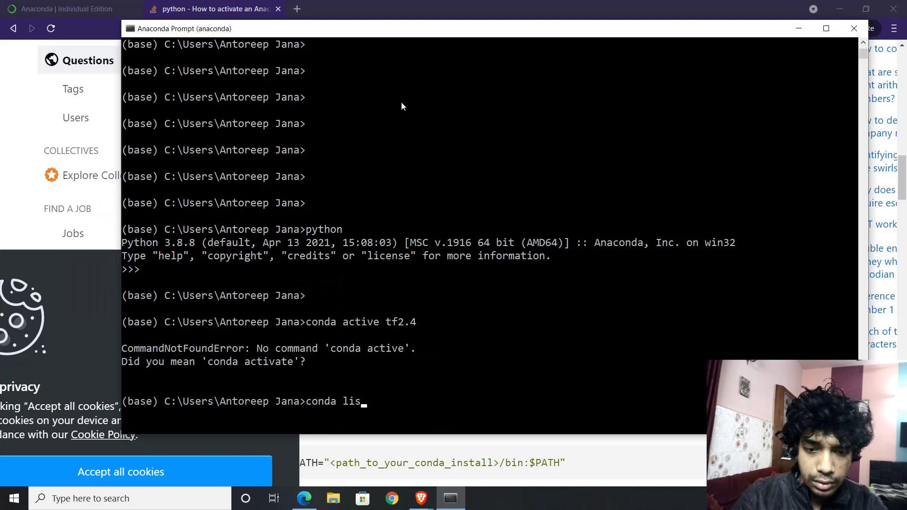
pyautogui.press('BackSpace')
pyautogui.press('BackSpace')
pyautogui.press('BackSpace')
pyautogui.press('BackSpace')
pyautogui.write('env list')
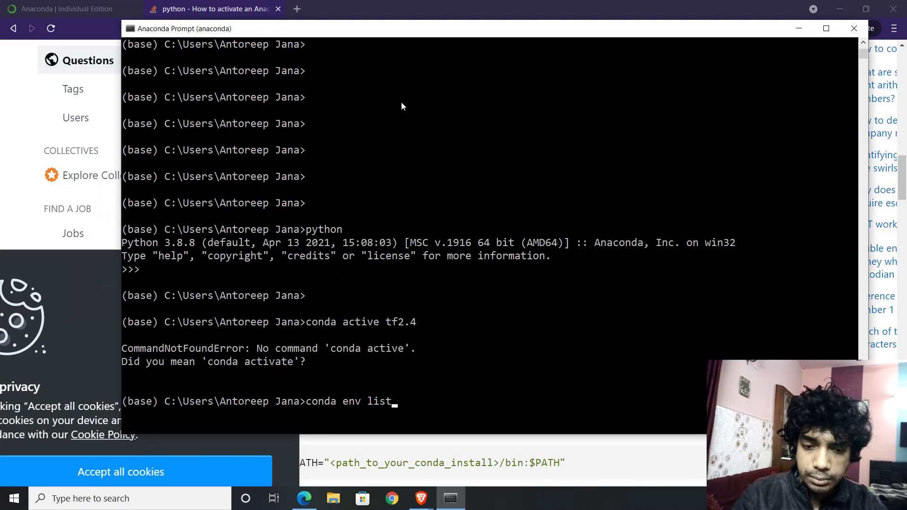
pyautogui.press('Return')
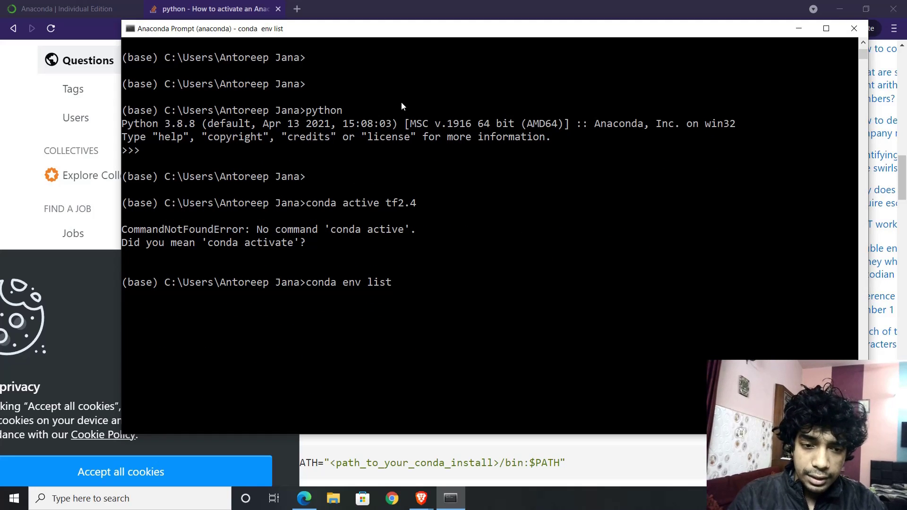
# - Switch to the Stack Overflow page in Brave and review the answers' commands for activating an environment
pyautogui.hotkey('alt', 'Tab')
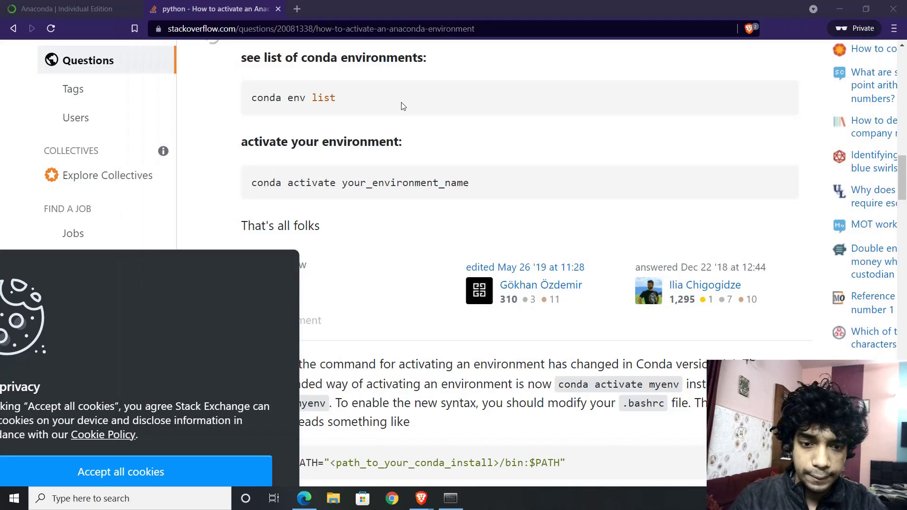
pyautogui.scroll(-3, 426, 263)
pyautogui.scroll(-1, 427, 265)
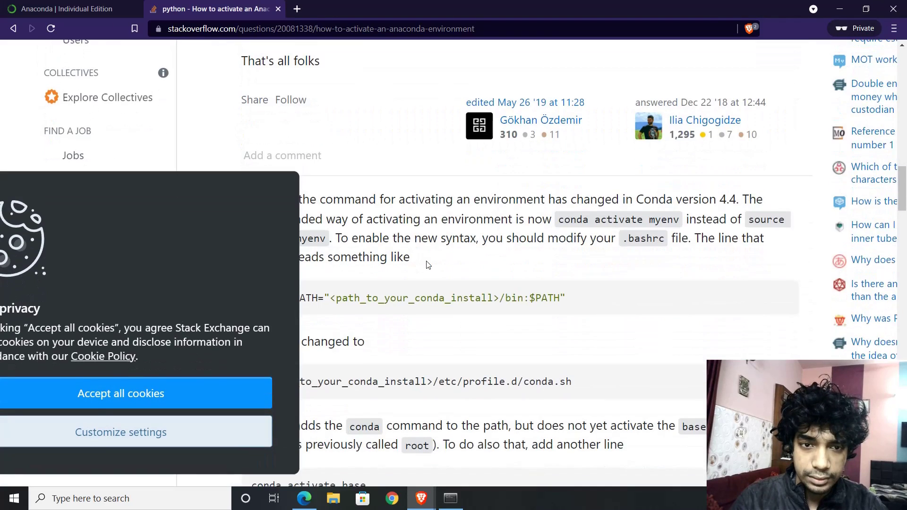
pyautogui.scroll(2, 427, 264)
# - Return to Anaconda Prompt and examine the base and tf2.4 entries in the environment list
pyautogui.hotkey('alt', 'Tab')
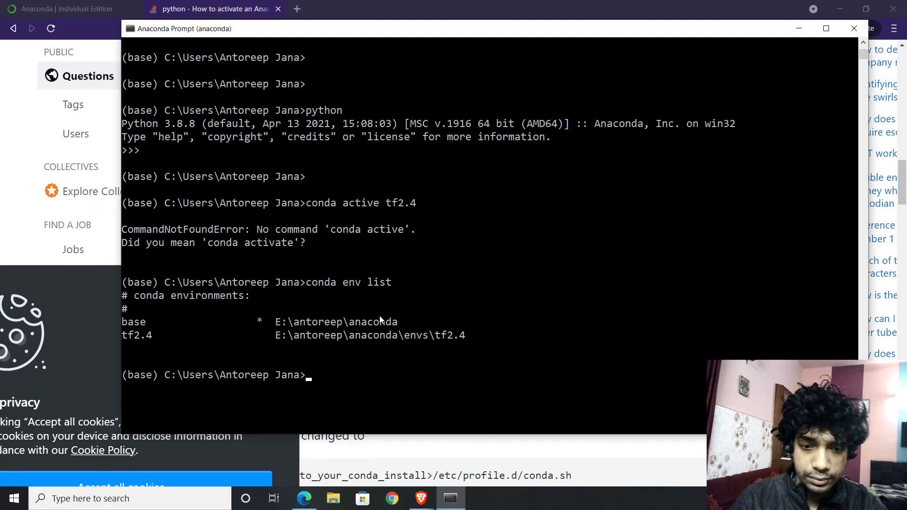
pyautogui.doubleClick(134, 324)
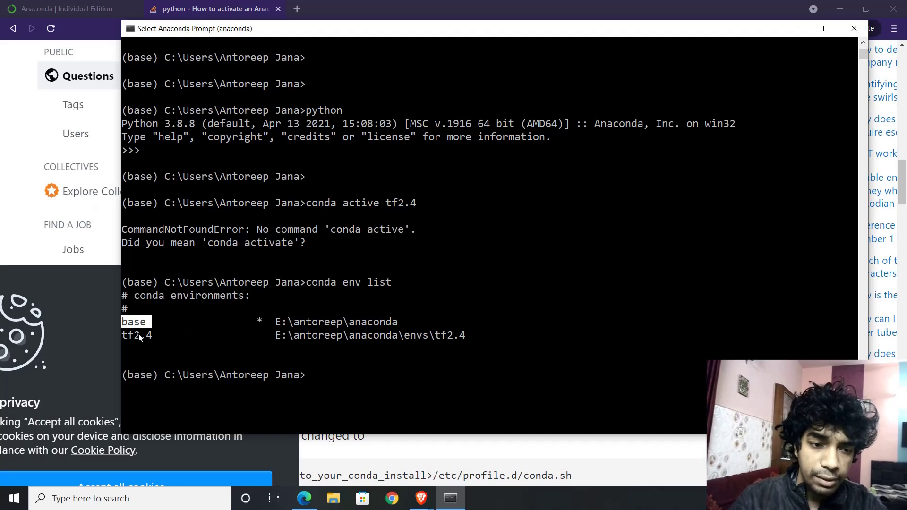
pyautogui.doubleClick(140, 336)
pyautogui.click(358, 388)
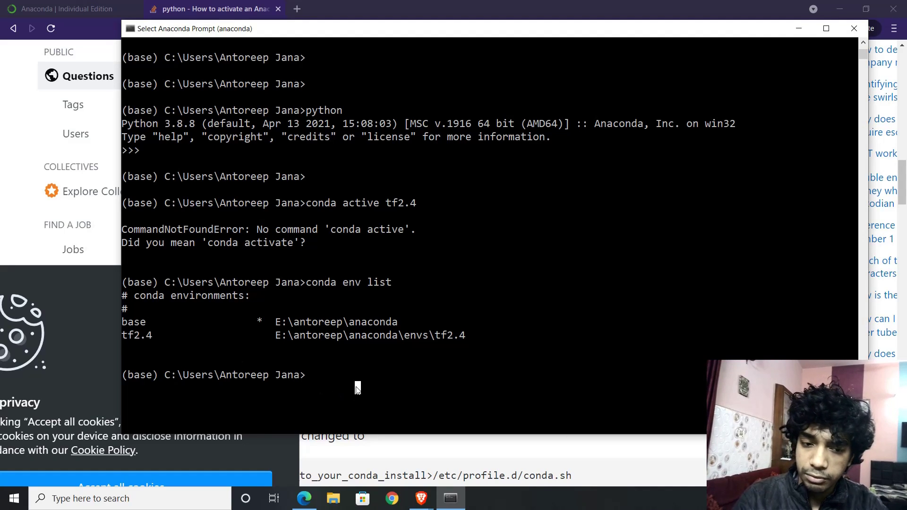
# - Recheck the activation syntax on Stack Overflow and activate the tf2.4 environment by running "conda activate tf2.4" in Anaconda Prompt
pyautogui.hotkey('alt', 'Tab')
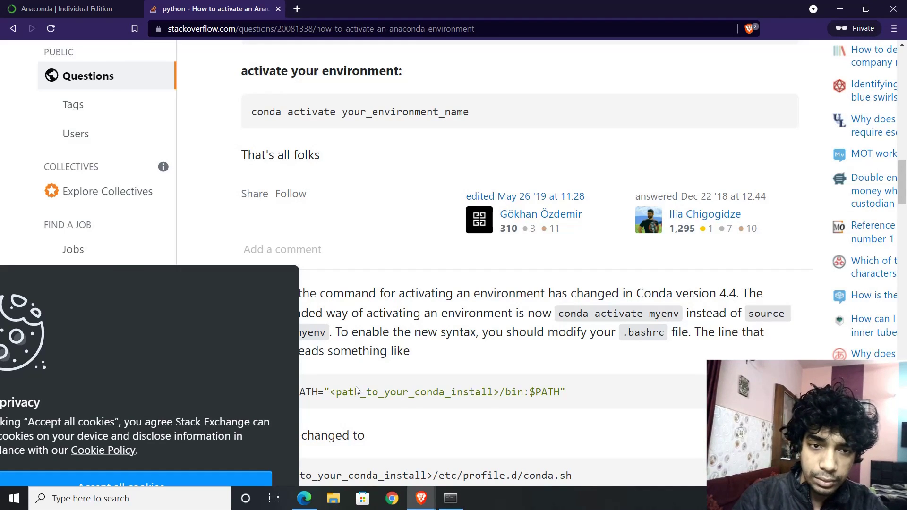
pyautogui.hotkey('alt', 'Tab')
pyautogui.write('conda activ')
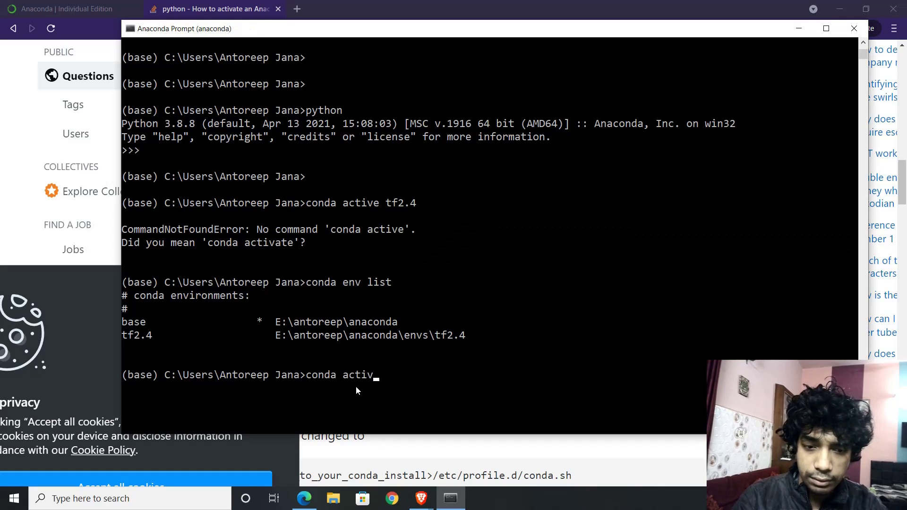
pyautogui.write('ate tf2.')
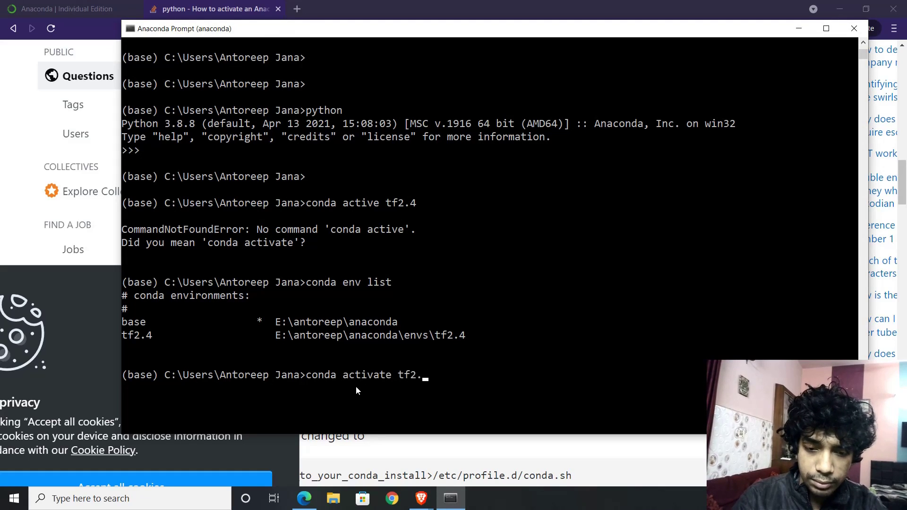
pyautogui.write('4')
pyautogui.press('Return')
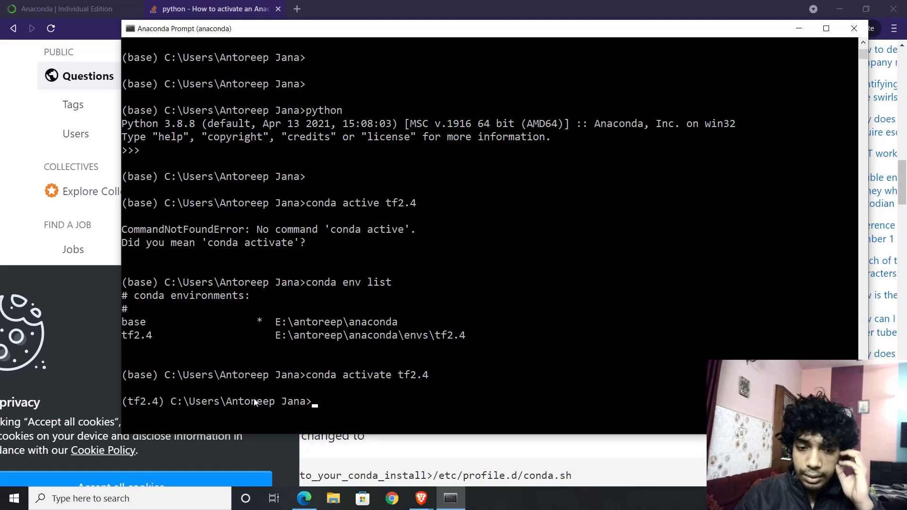
# - Switch to Brave and search the web for "conda make new env" in a new tab
pyautogui.hotkey('alt', 'Tab')
pyautogui.hotkey('ctrl', 't')
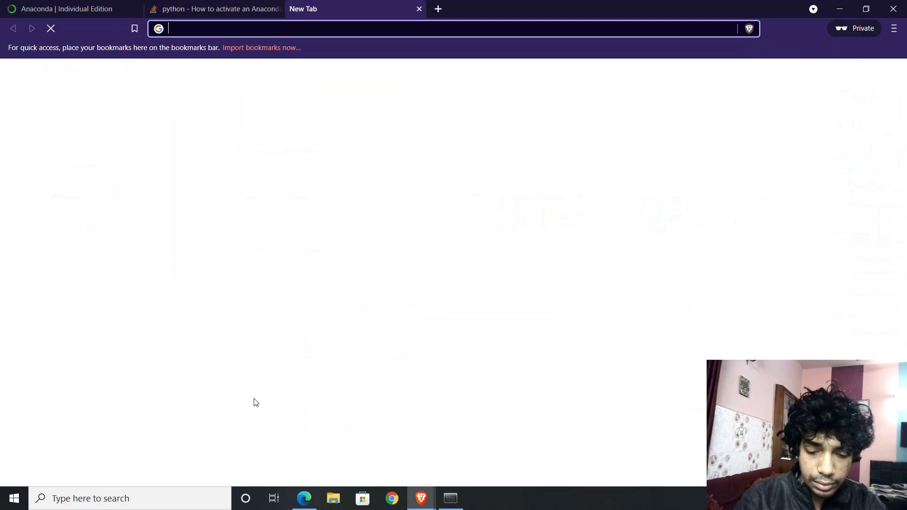
pyautogui.write('conda make ')
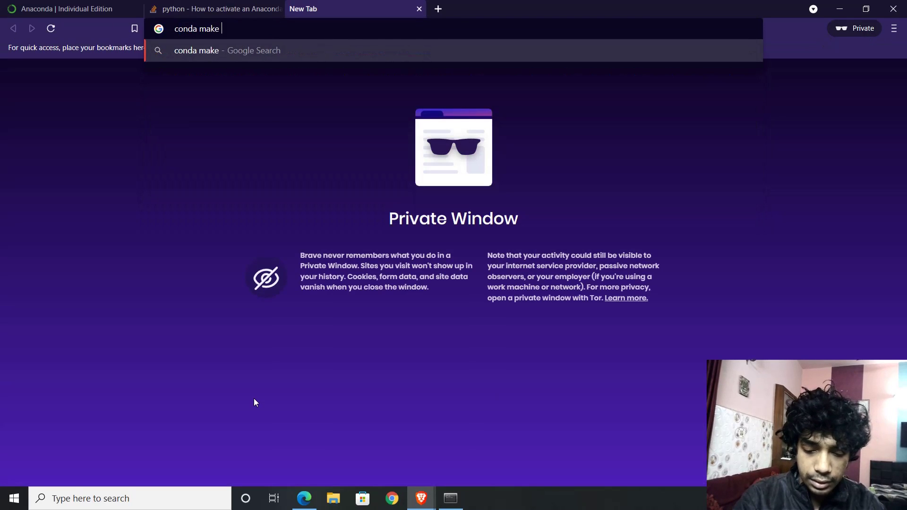
pyautogui.write('new env')
pyautogui.press('Return')
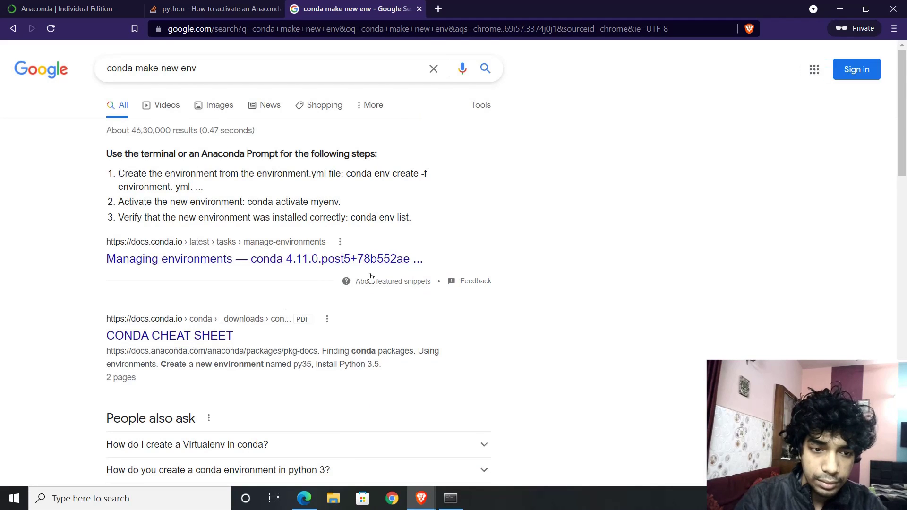
# - Open the CONDA CHEAT SHEET PDF from the results and examine the command for creating a new environment under Using environments
pyautogui.scroll(-2, 371, 279)
pyautogui.click(204, 257)
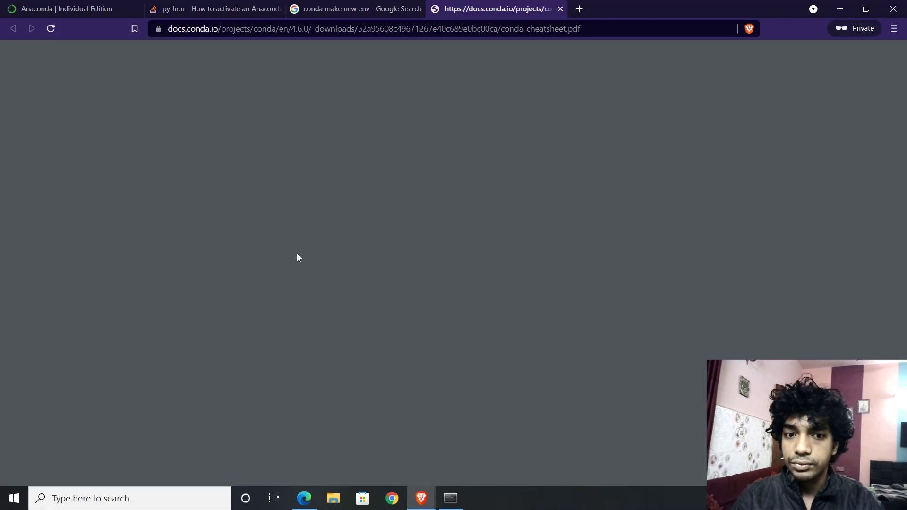
pyautogui.scroll(-5, 454, 201)
pyautogui.keyDown('ctrl'); pyautogui.scroll(6, 454, 201); pyautogui.keyUp('ctrl')
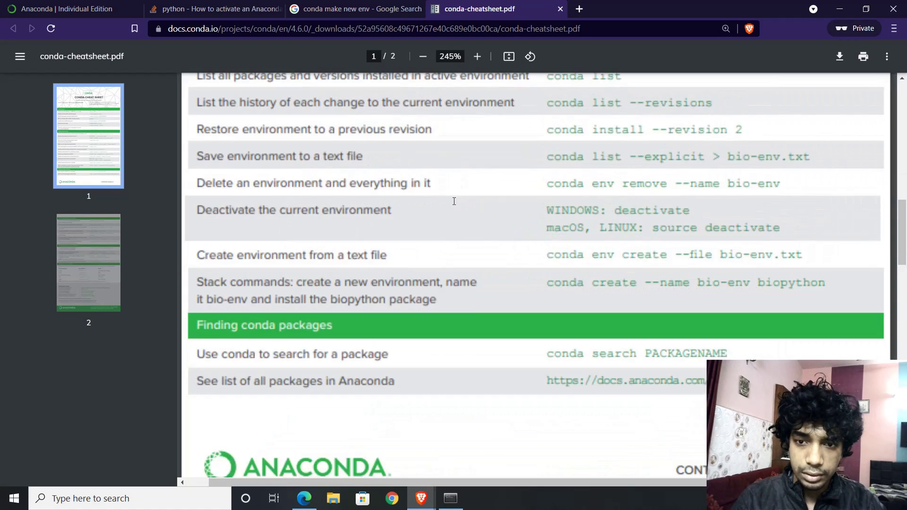
pyautogui.hscroll(-2, 521, 267)
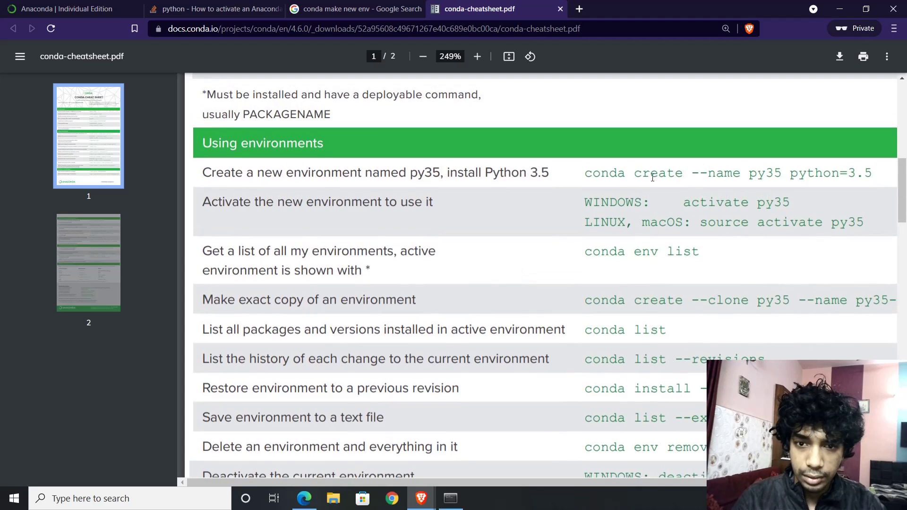
pyautogui.doubleClick(587, 173)
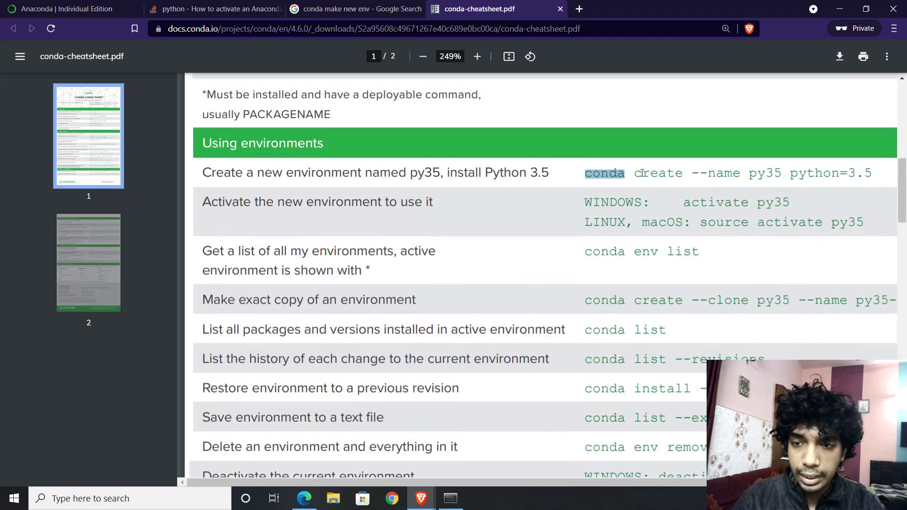
pyautogui.doubleClick(756, 173)
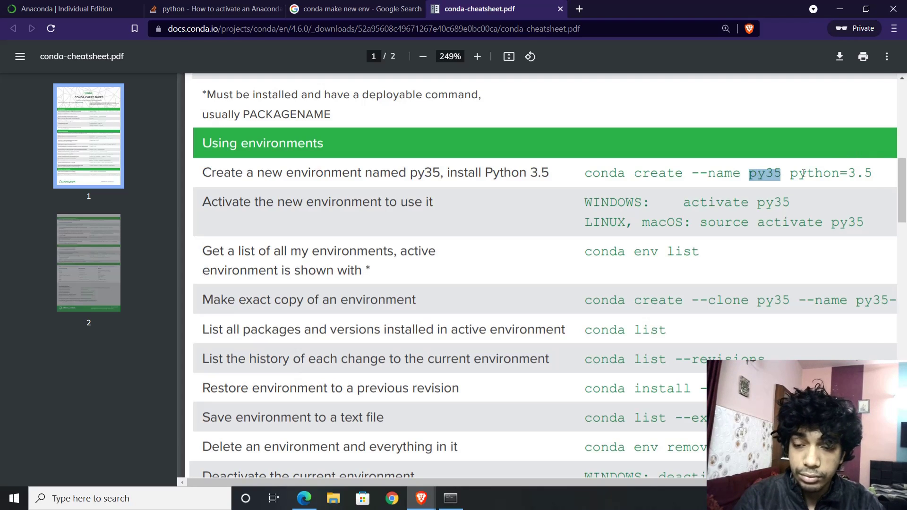
pyautogui.hotkey('alt', 'Tab')
pyautogui.hotkey('alt', 'Tab')
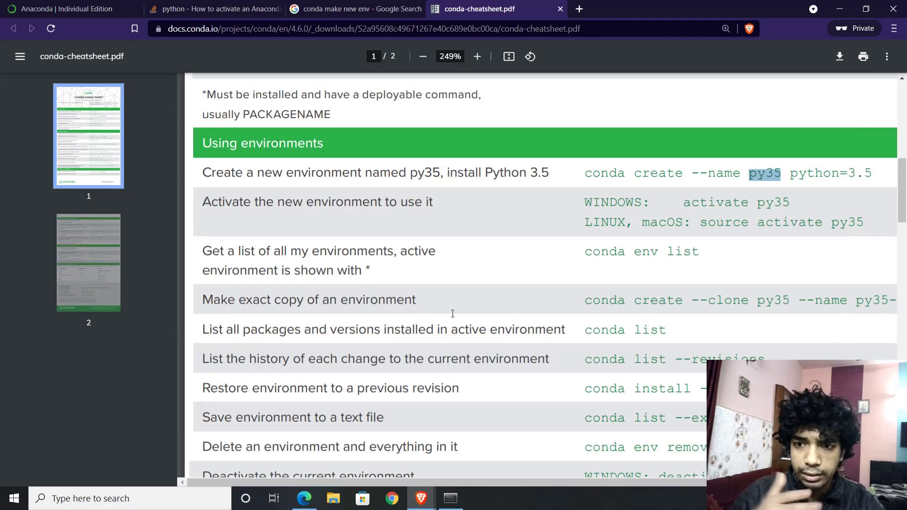
# - Switch to Anaconda Prompt and start creating an environment named dummyenv by running "conda create --name dummyenv"
pyautogui.hotkey('alt', 'Tab')
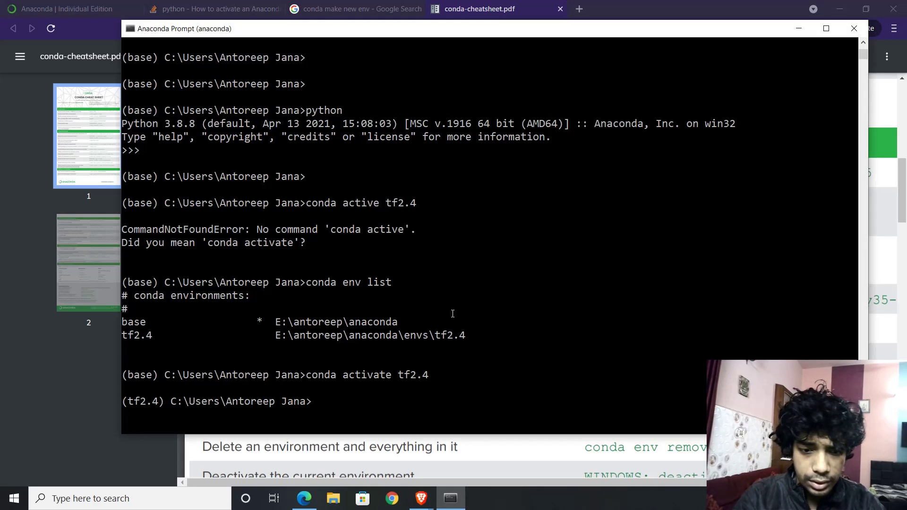
pyautogui.write('conda cr')
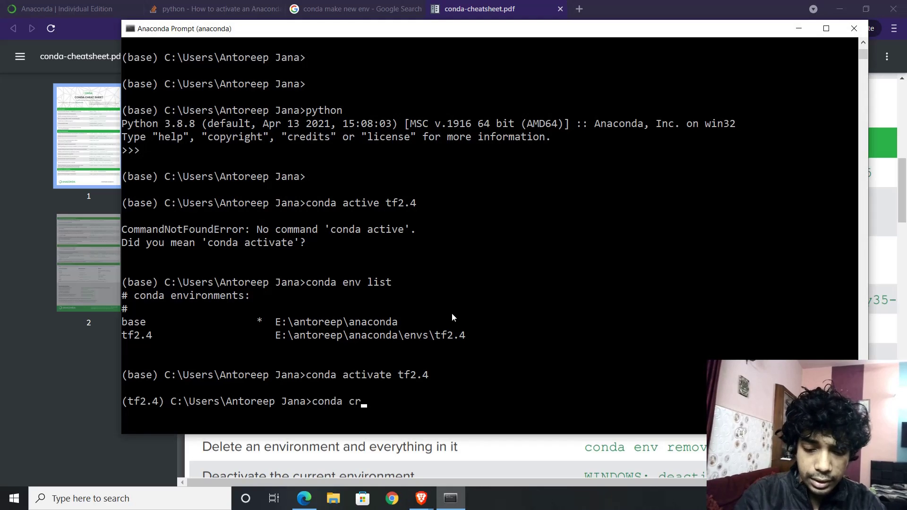
pyautogui.write('eate')
pyautogui.hotkey('alt', 'Tab')
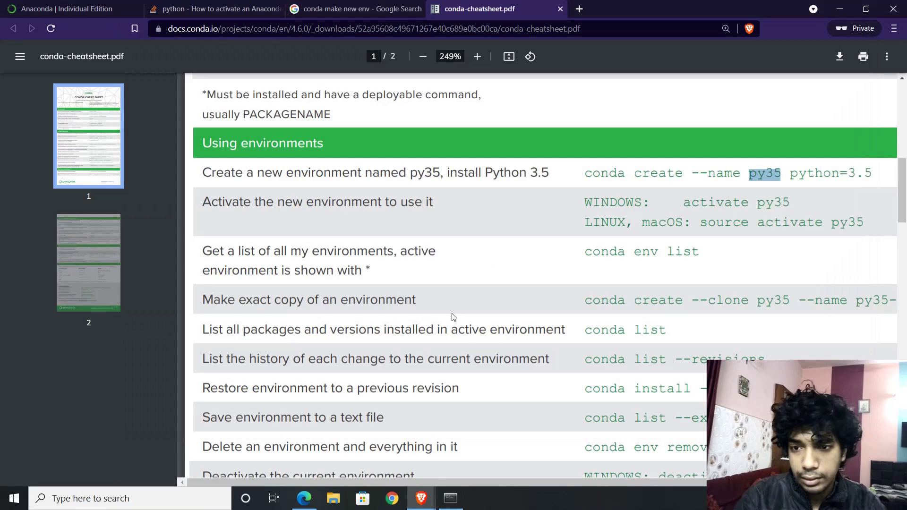
pyautogui.hotkey('alt', 'Tab')
pyautogui.write('--name du')
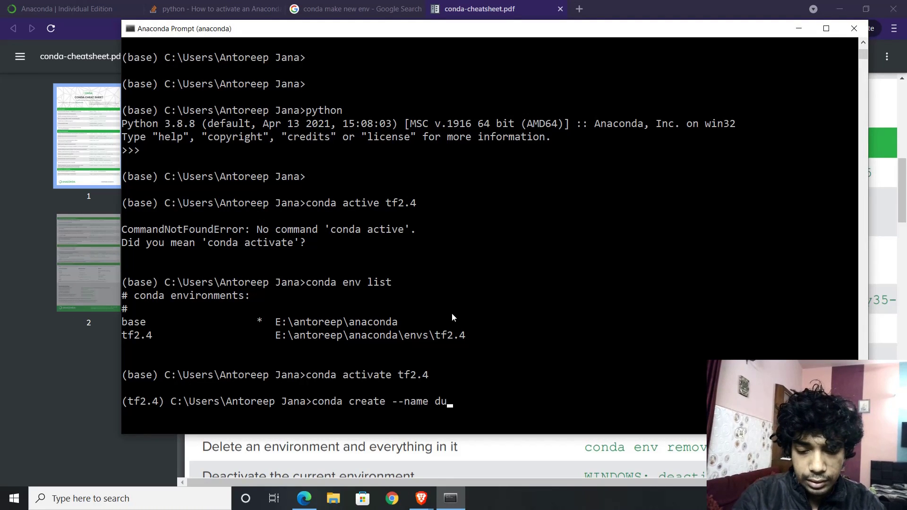
pyautogui.write('mmyenv')
pyautogui.press('Return')
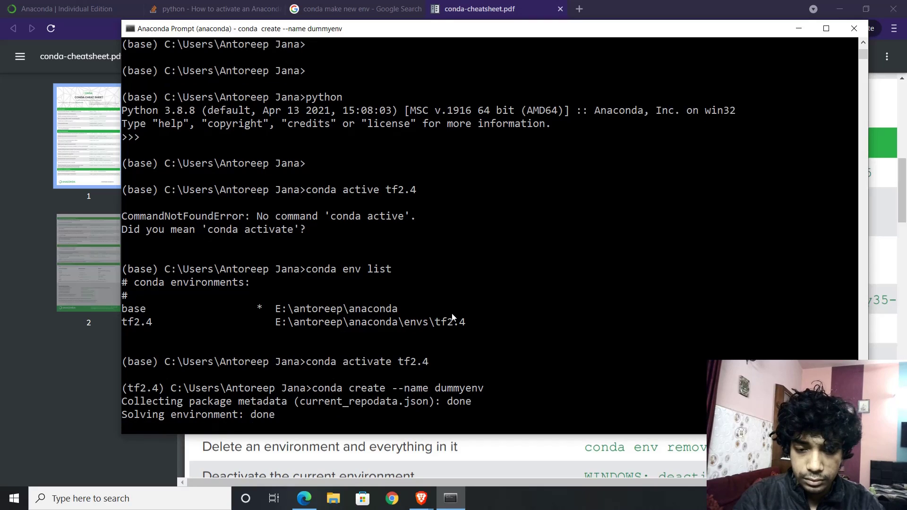
pyautogui.write('conda')
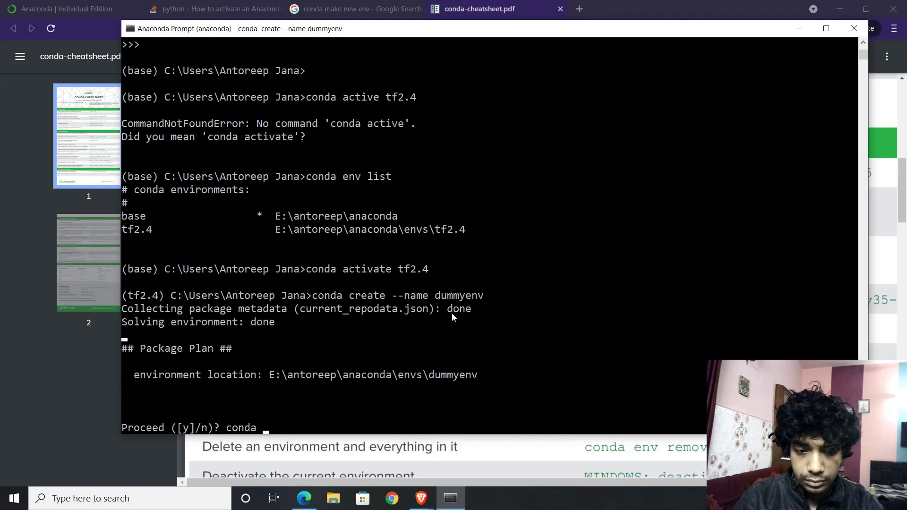
pyautogui.press('BackSpace')
pyautogui.press('BackSpace')
pyautogui.press('BackSpace')
pyautogui.press('BackSpace')
pyautogui.press('BackSpace')
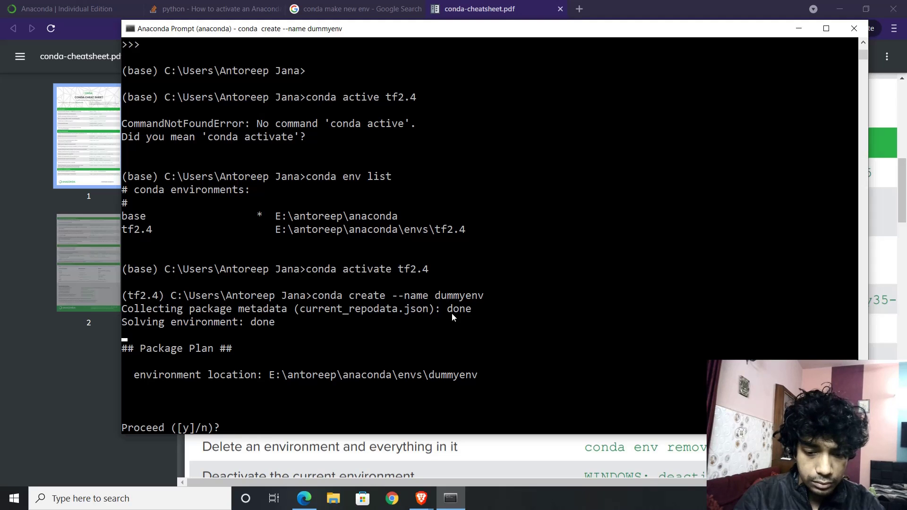
# - Confirm the creation of the dummyenv environment by answering "y" to the proceed question
pyautogui.write('y')
pyautogui.press('Return')
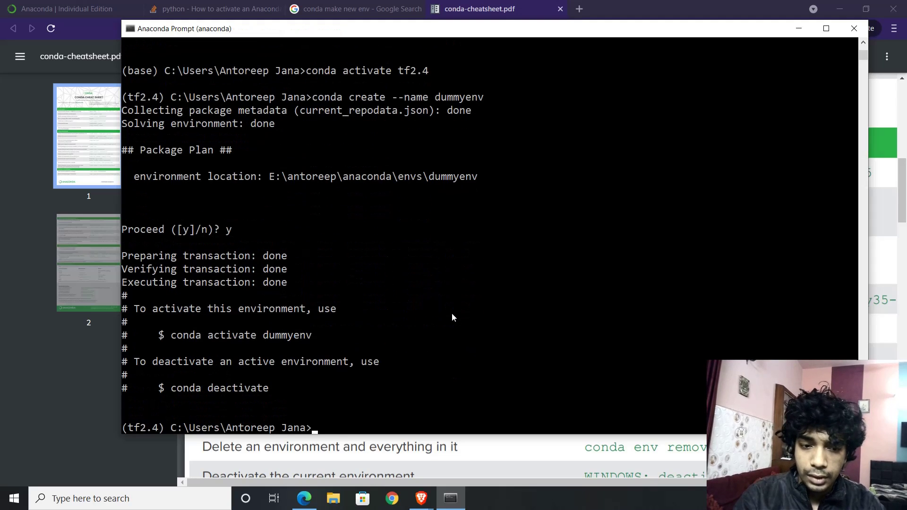
# - Run "conda env list" again to check the environments after creating dummyenv
pyautogui.write('conda ')
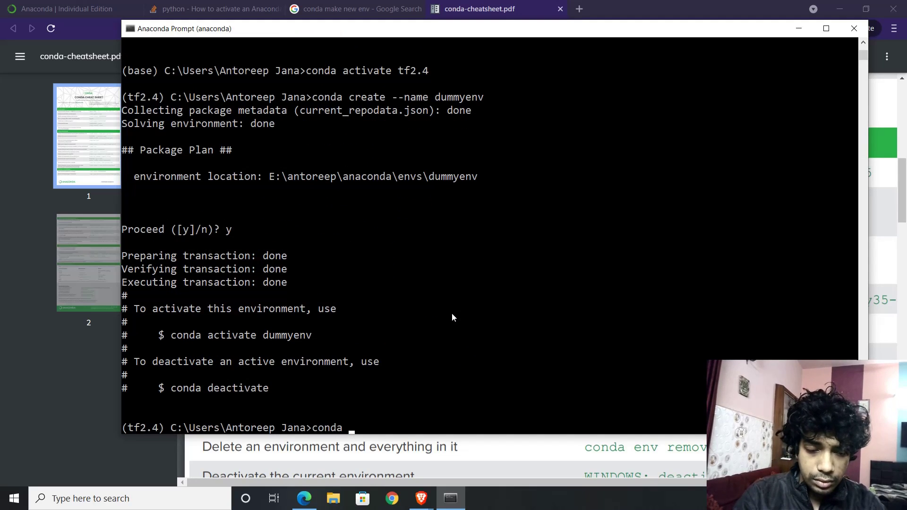
pyautogui.write('en')
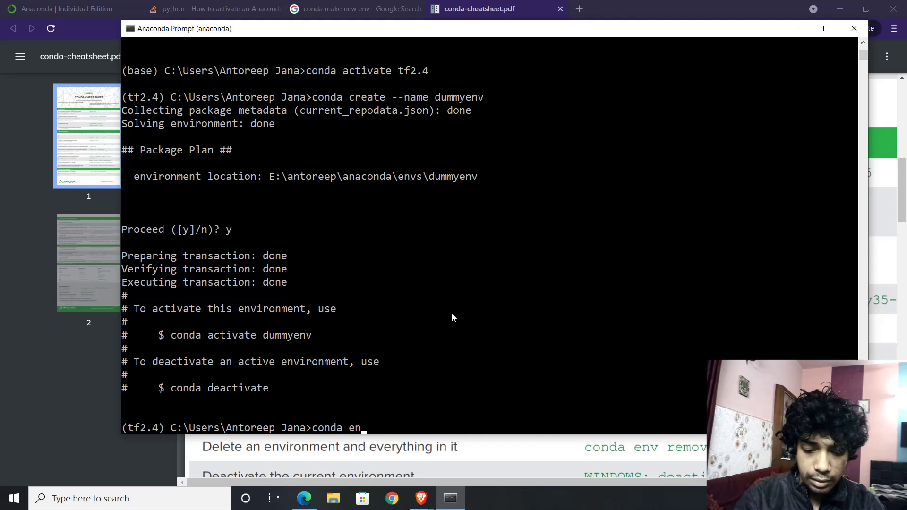
pyautogui.write('v list')
pyautogui.press('Return')
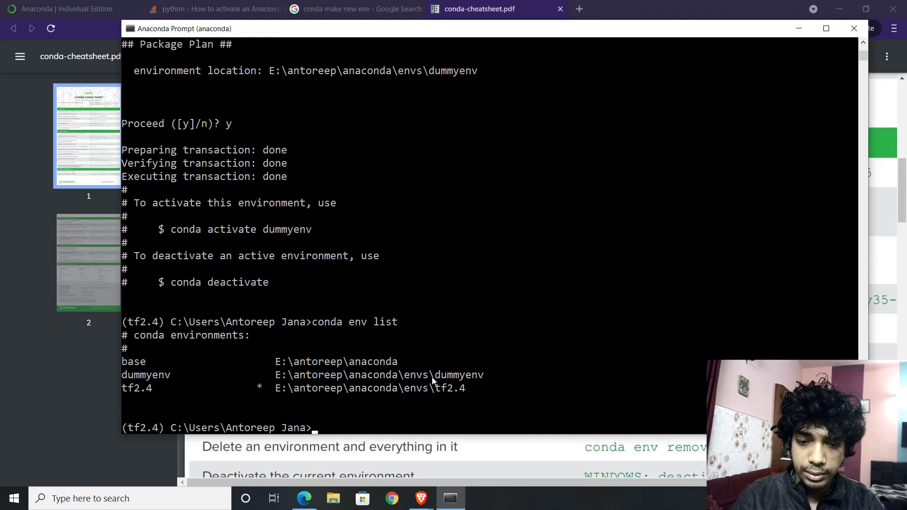
# - Switch to the conda cheat sheet in the browser, search it for "delete" and examine the command for deleting an environment
pyautogui.hotkey('alt', 'Tab')
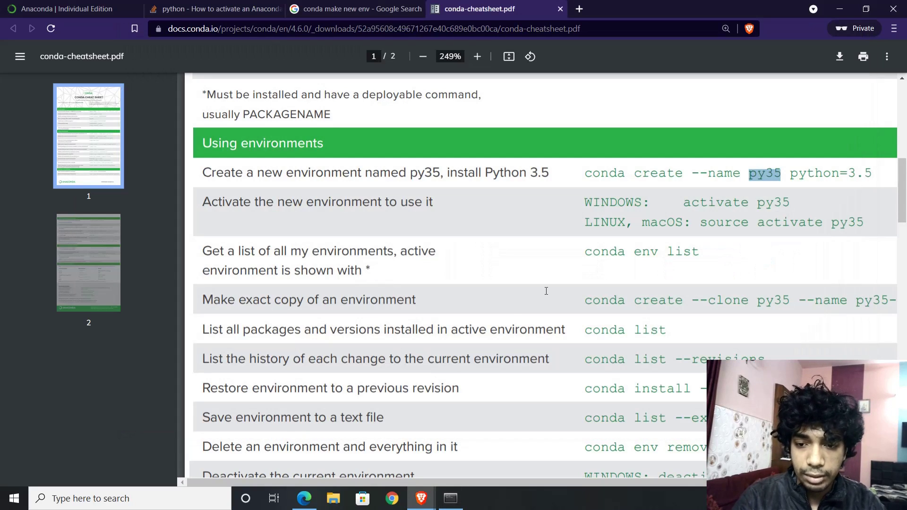
pyautogui.scroll(-3, 546, 291)
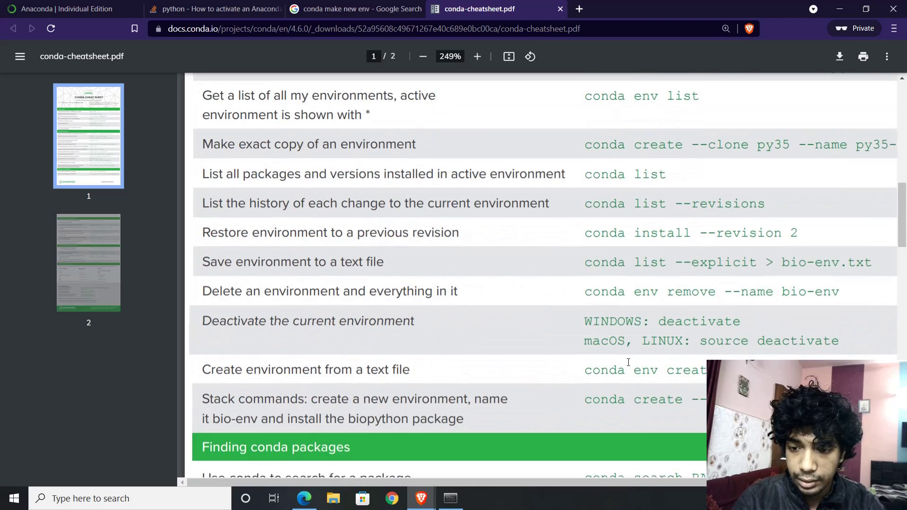
pyautogui.scroll(-8, 633, 374)
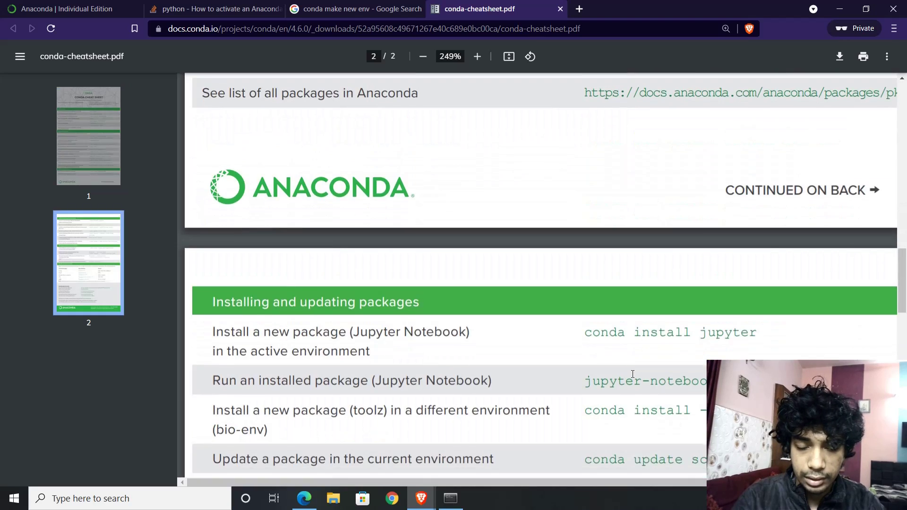
pyautogui.scroll(-12, 633, 375)
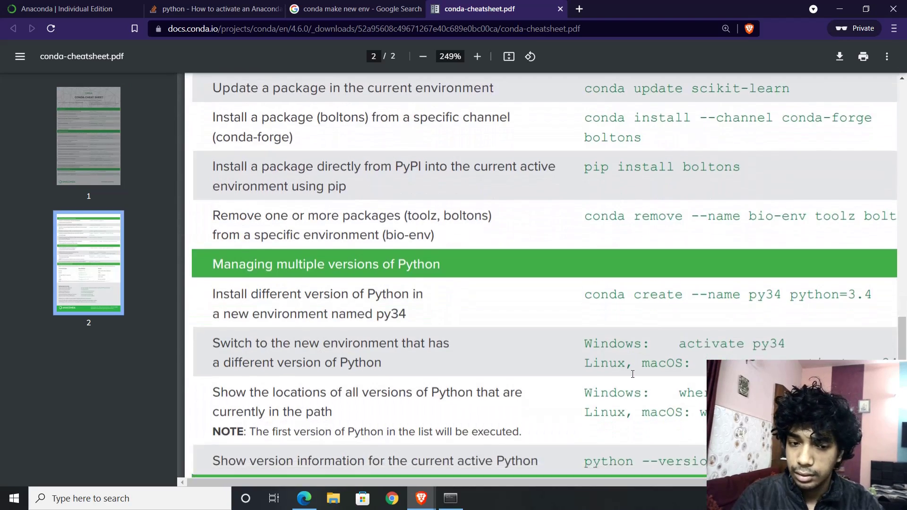
pyautogui.scroll(-5, 632, 375)
pyautogui.hotkey('ctrl', 'f')
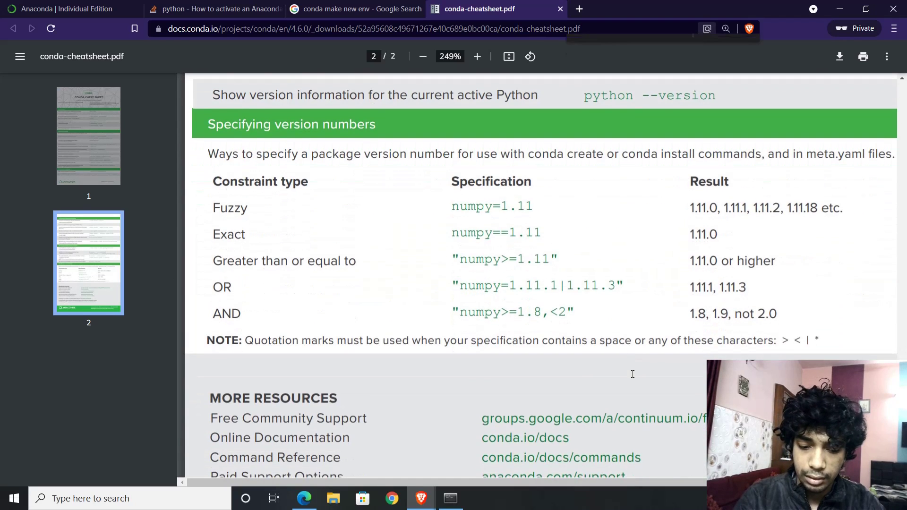
pyautogui.write('delete')
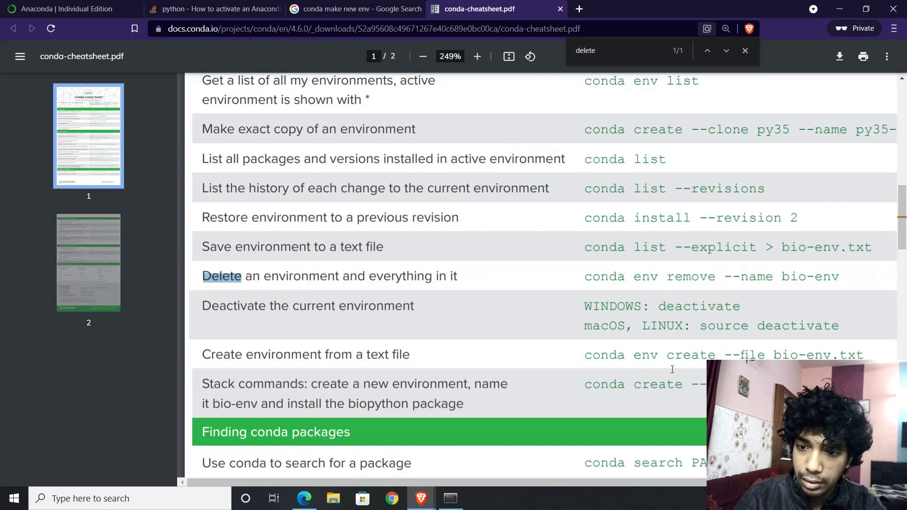
pyautogui.doubleClick(646, 276)
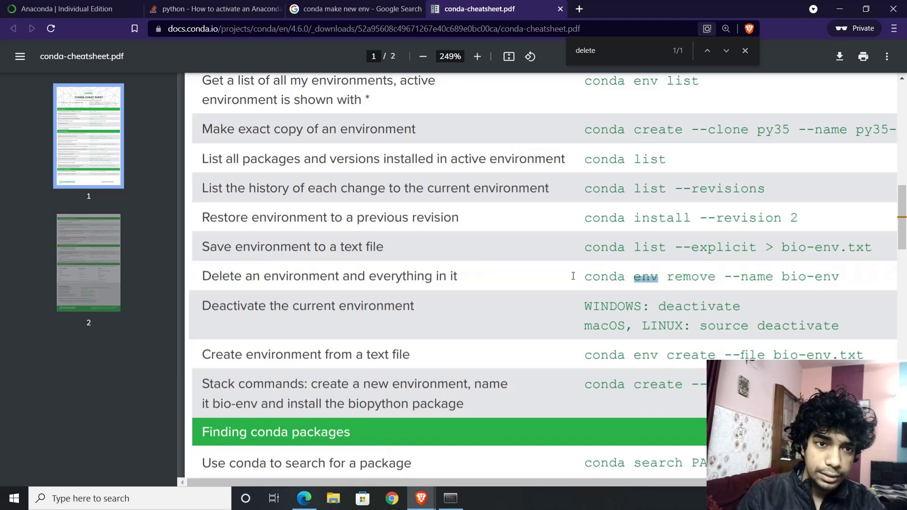
pyautogui.hscroll(2, 480, 251)
pyautogui.hscroll(-2, 480, 251)
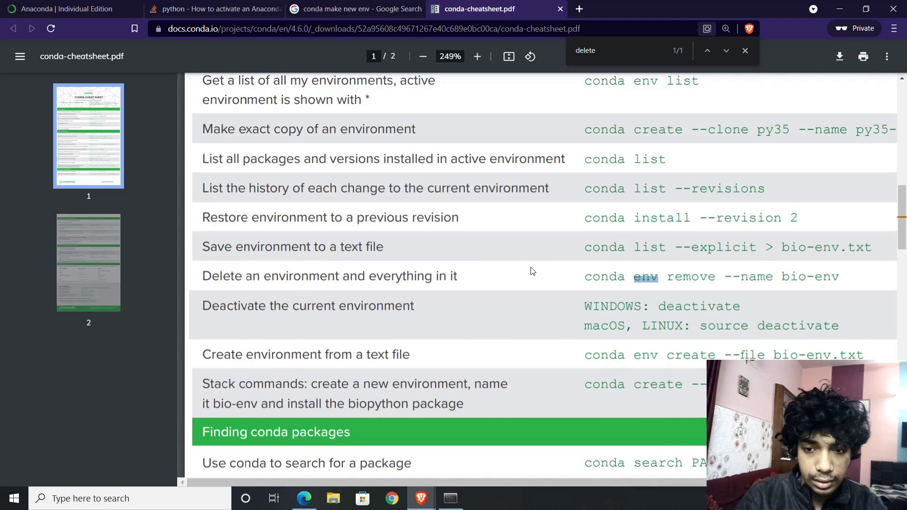
# - Switch to Anaconda Prompt and remove the dummyenv environment by running "conda env remove --name dummyenv", consulting the cheat sheet for the syntax
pyautogui.hotkey('alt', 'Tab')
pyautogui.write('conda env')
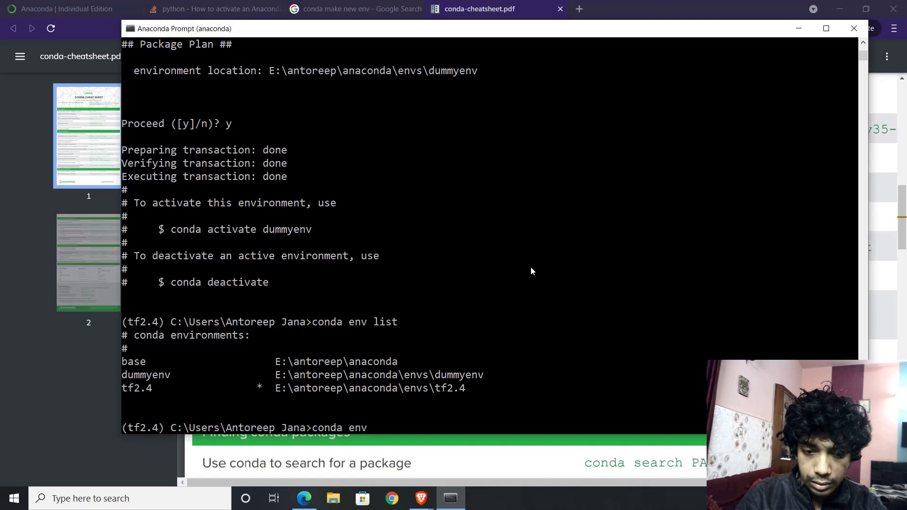
pyautogui.hotkey('alt', 'Tab')
pyautogui.hotkey('alt', 'Tab')
pyautogui.write('remove')
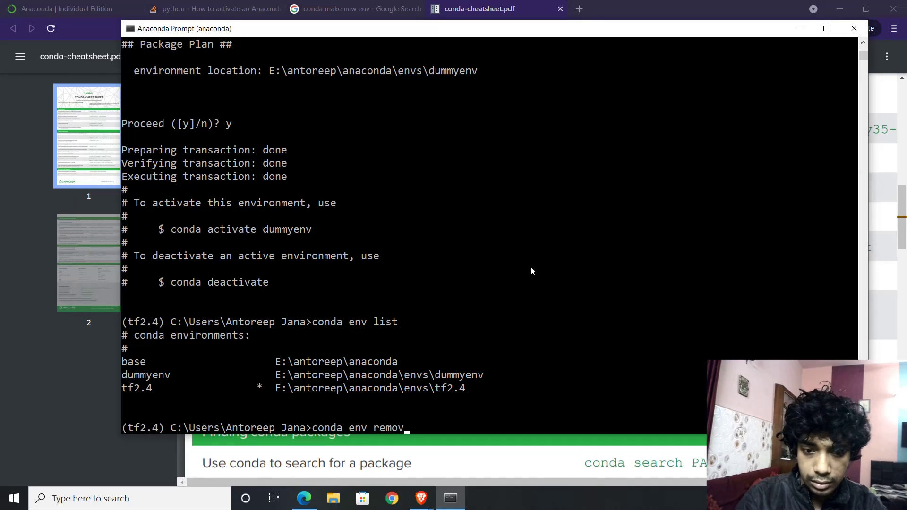
pyautogui.hotkey('alt', 'Tab')
pyautogui.hotkey('alt', 'Tab')
pyautogui.write('--name')
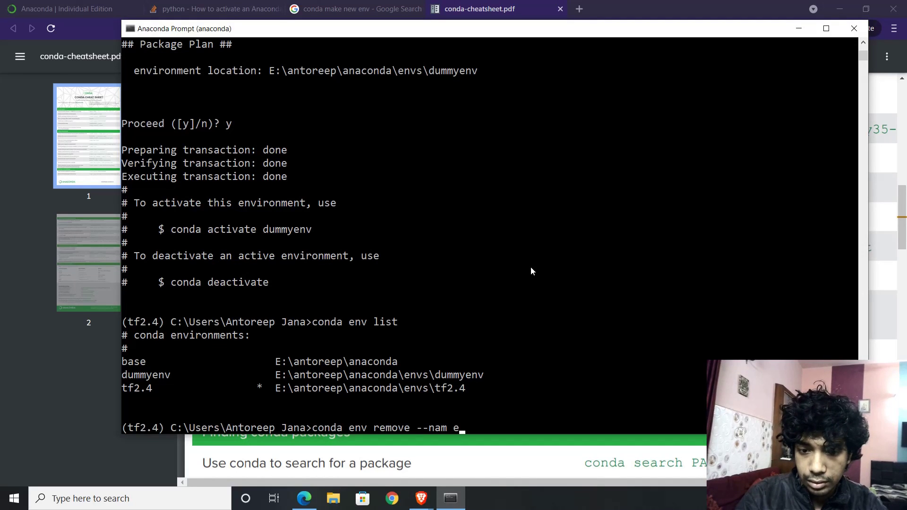
pyautogui.hotkey('alt', 'Tab')
pyautogui.hotkey('alt', 'Tab')
pyautogui.hotkey('alt', 'Tab')
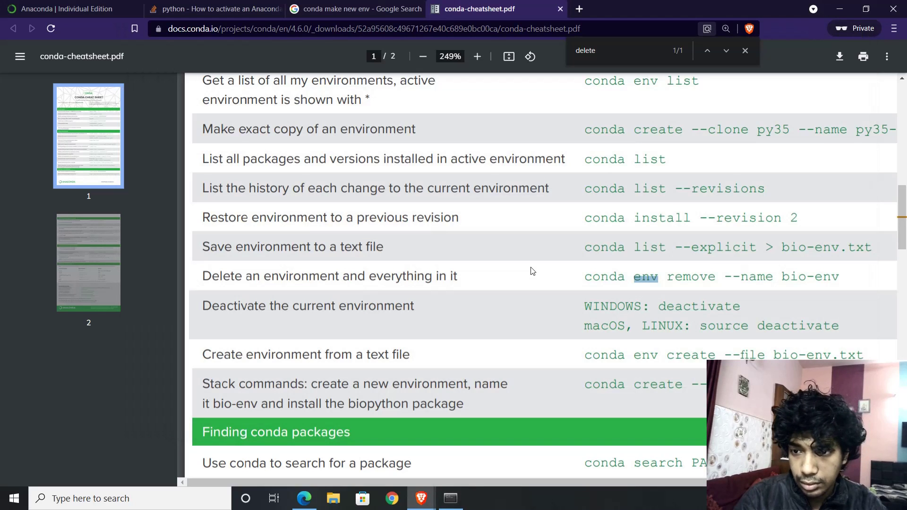
pyautogui.hotkey('alt', 'Tab')
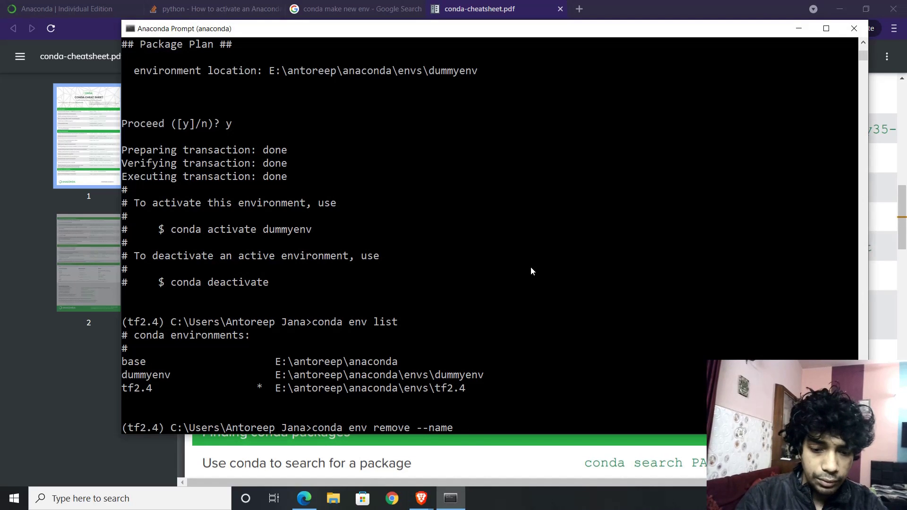
pyautogui.write('dummyenv')
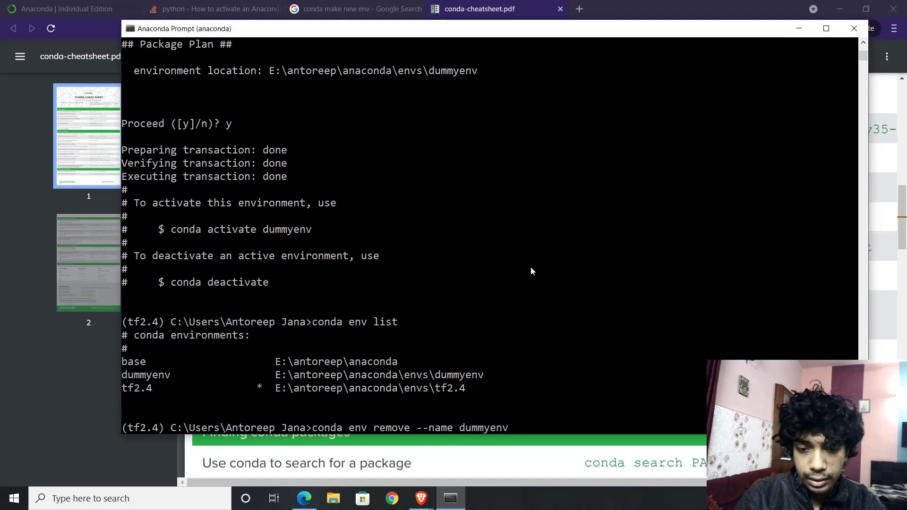
pyautogui.press('Return')
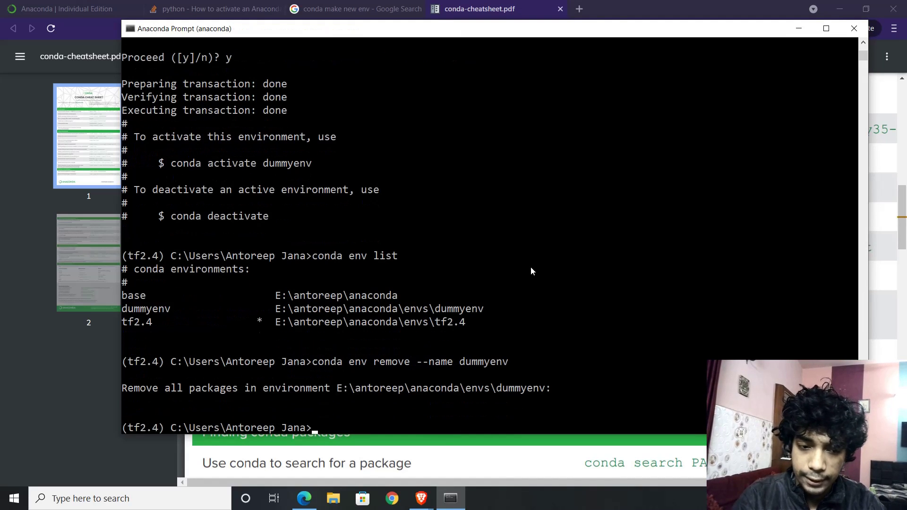
# - Run "conda env list" to check the environments after removing dummyenv
pyautogui.write('conda ')
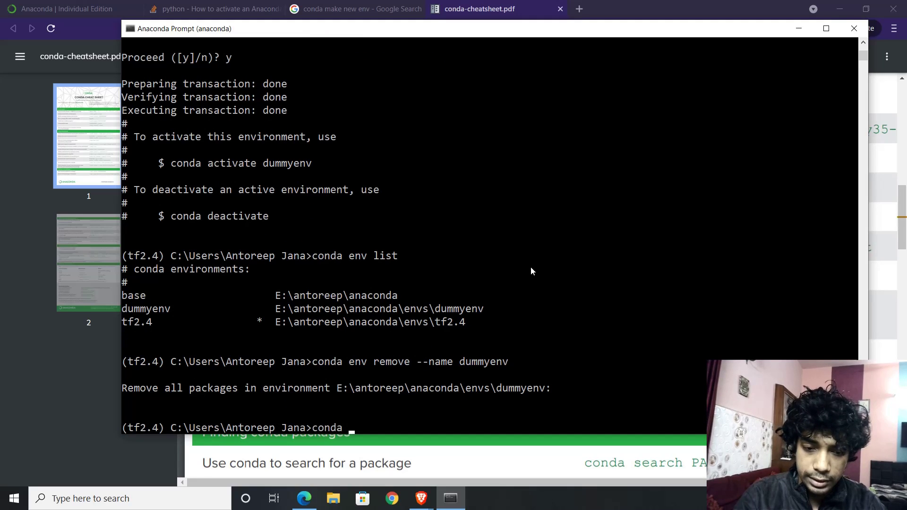
pyautogui.write('env list')
pyautogui.press('Return')
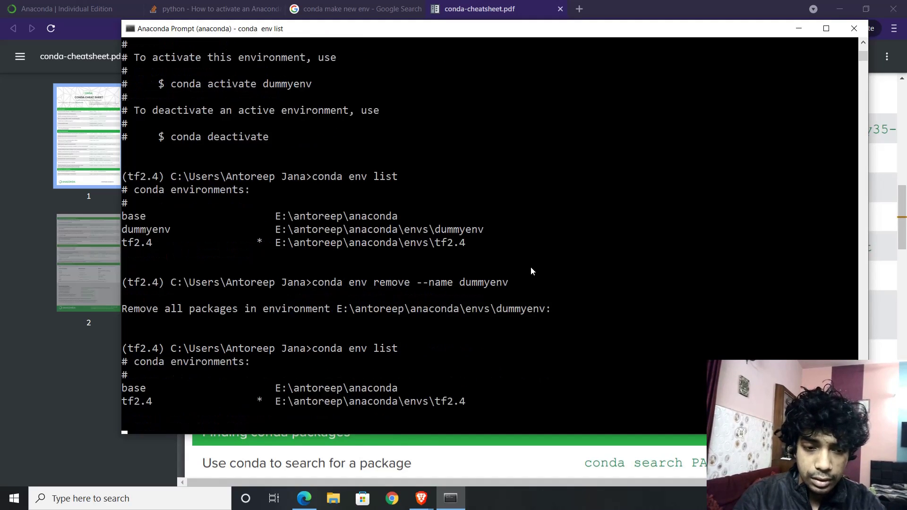
# - Switch back to the cheat sheet in the browser and examine the Conda basics commands for installing and updating packages
pyautogui.hotkey('alt', 'Tab')
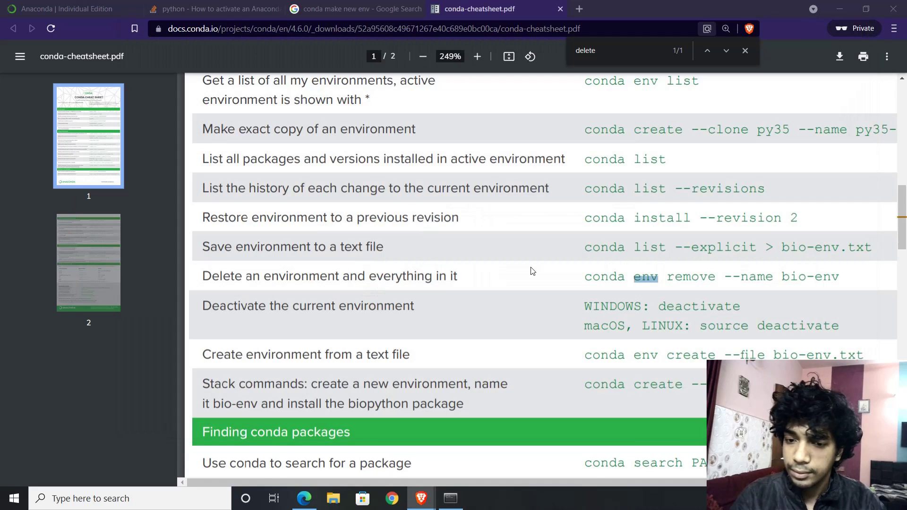
pyautogui.scroll(6, 531, 268)
pyautogui.scroll(3, 531, 267)
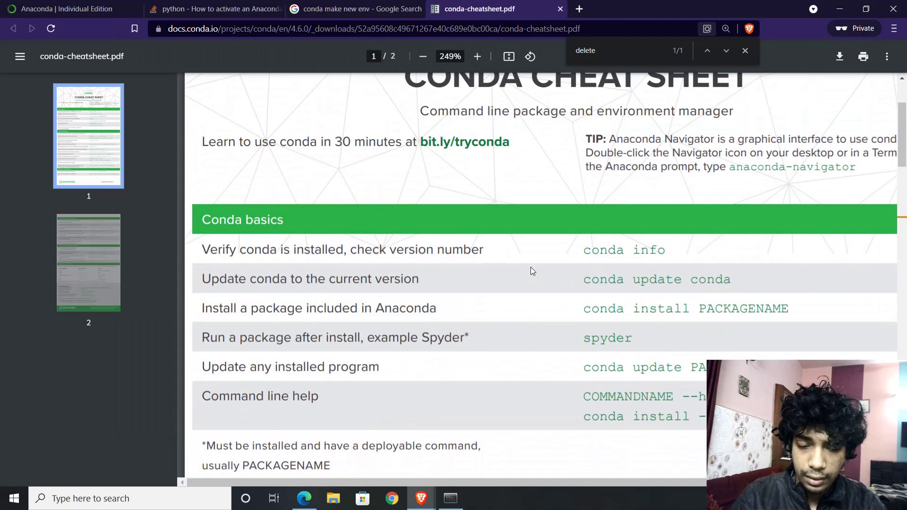
pyautogui.scroll(1, 531, 267)
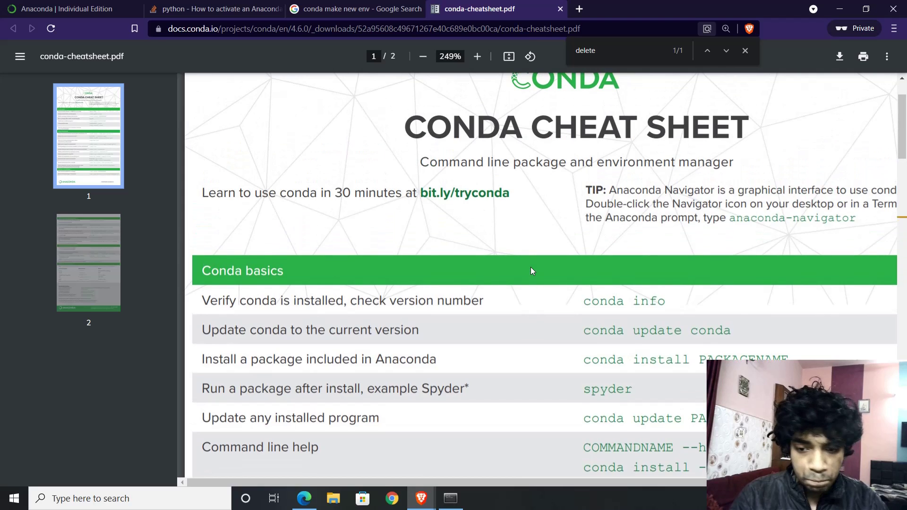
pyautogui.scroll(-3, 532, 268)
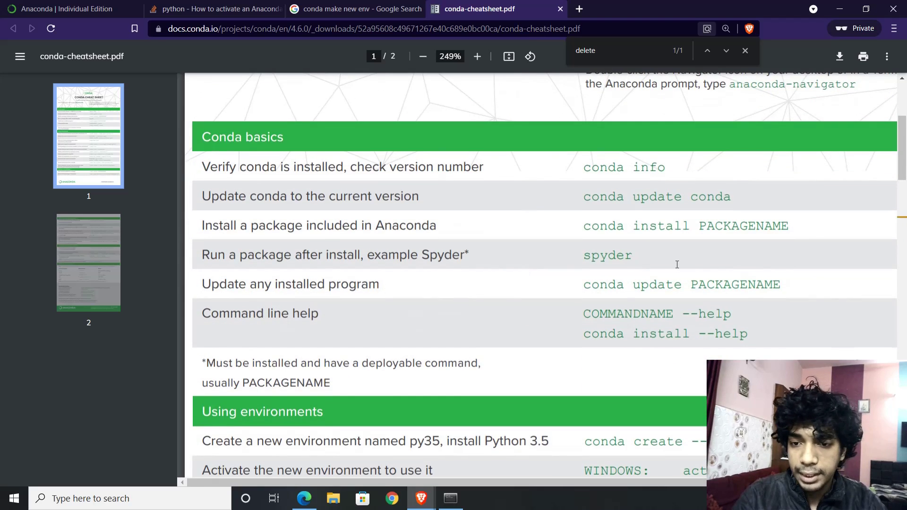
pyautogui.scroll(3, 677, 264)
pyautogui.hscroll(-4, 677, 265)
pyautogui.scroll(-3, 677, 264)
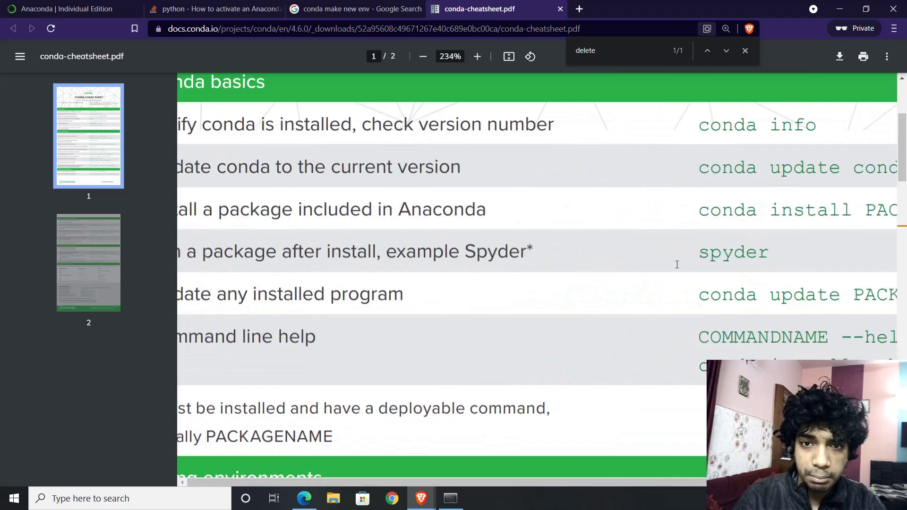
pyautogui.scroll(-2, 677, 265)
# - Search Google for "pytorch" in a new browser tab
pyautogui.hotkey('ctrl', 't')
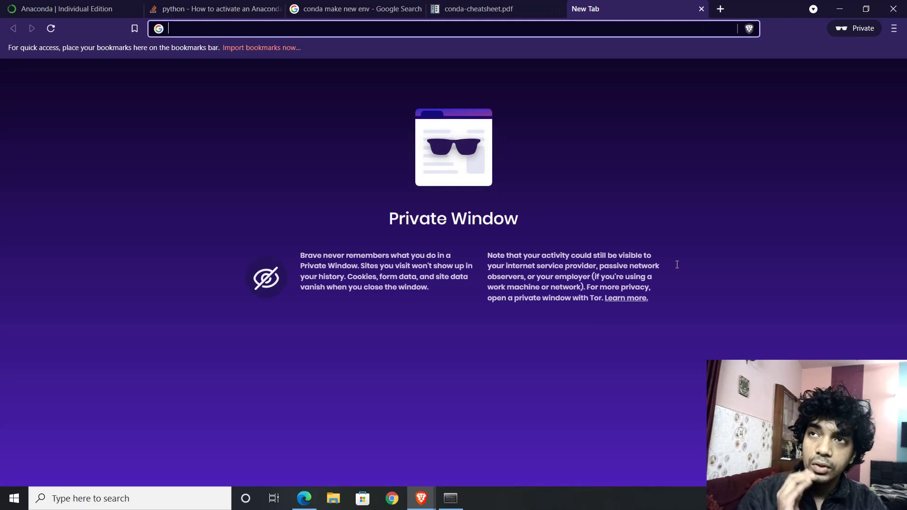
pyautogui.write('pytorch')
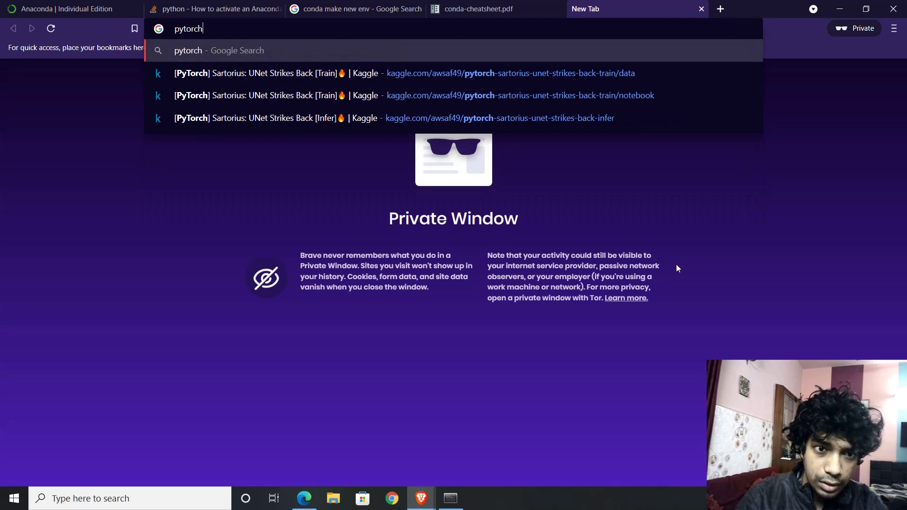
pyautogui.press('Return')
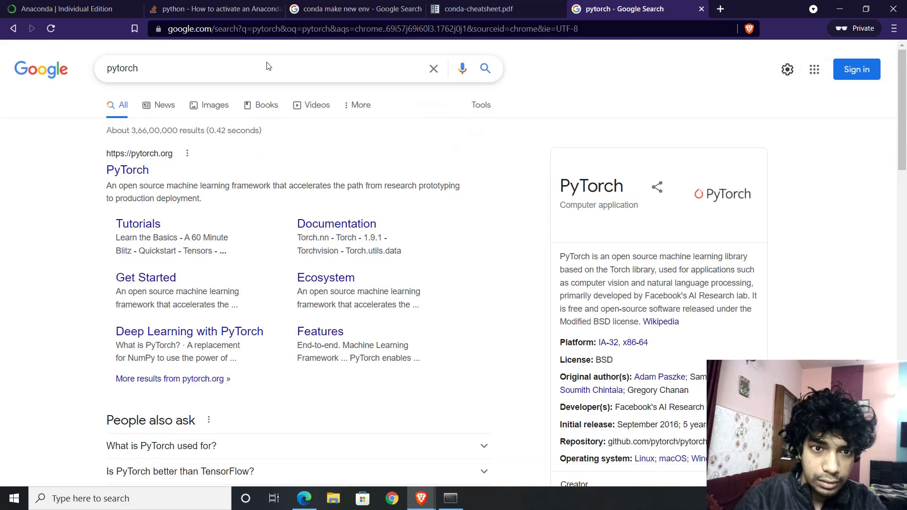
pyautogui.click(266, 64)
pyautogui.write('conda')
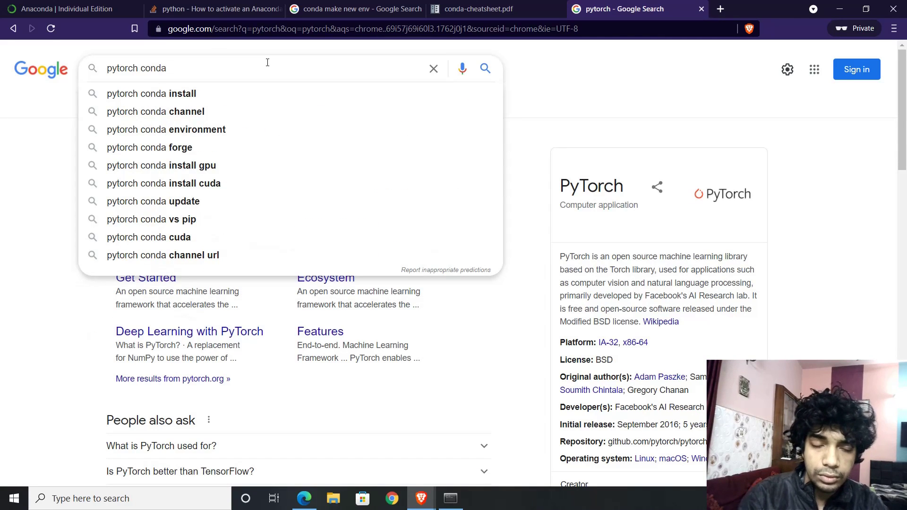
pyautogui.press('BackSpace')
pyautogui.press('BackSpace')
pyautogui.press('BackSpace')
pyautogui.press('BackSpace')
pyautogui.press('BackSpace')
pyautogui.press('BackSpace')
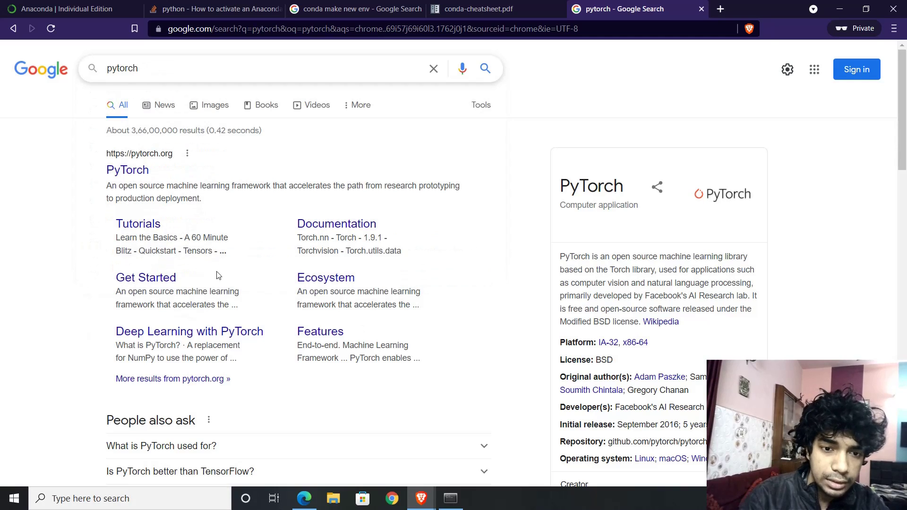
# - Extend the search to "pytorch conda install" and open the Pytorch result on Anaconda.org
pyautogui.click(157, 68)
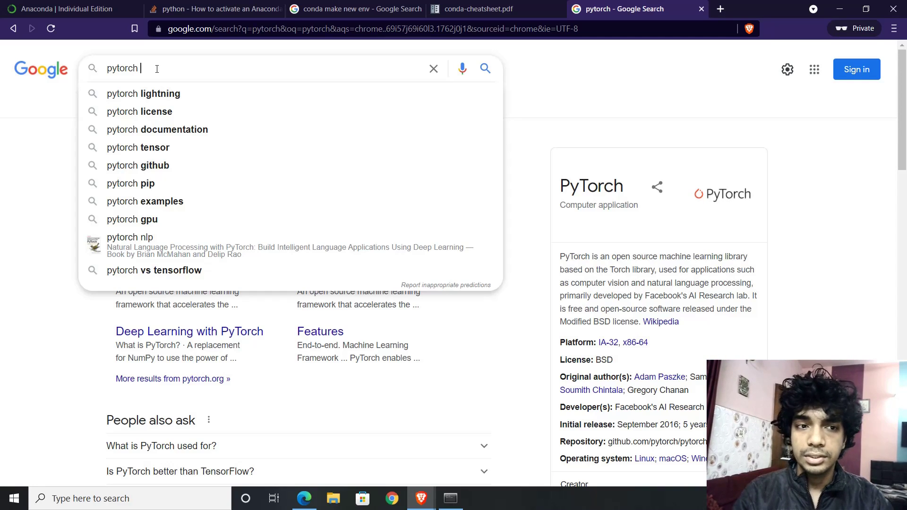
pyautogui.write('conda install')
pyautogui.press('Return')
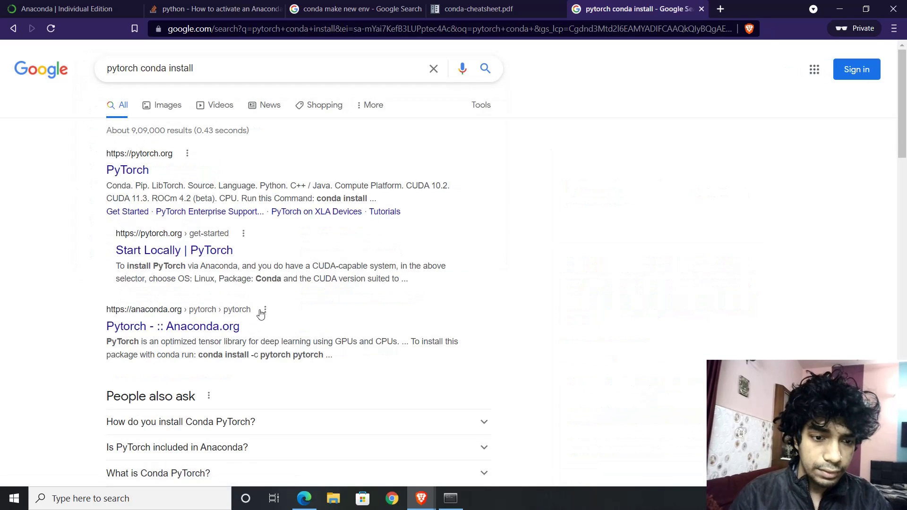
pyautogui.scroll(5, 261, 314)
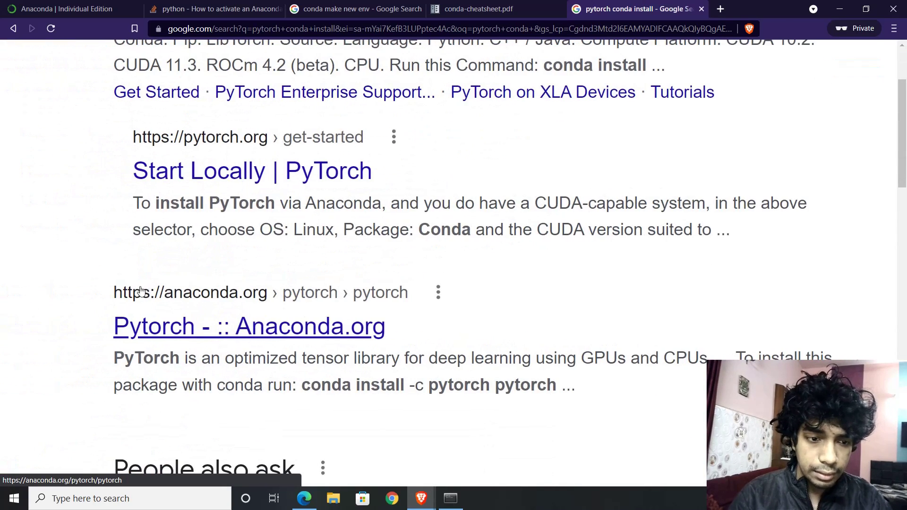
pyautogui.moveTo(113, 291); pyautogui.dragTo(420, 292)
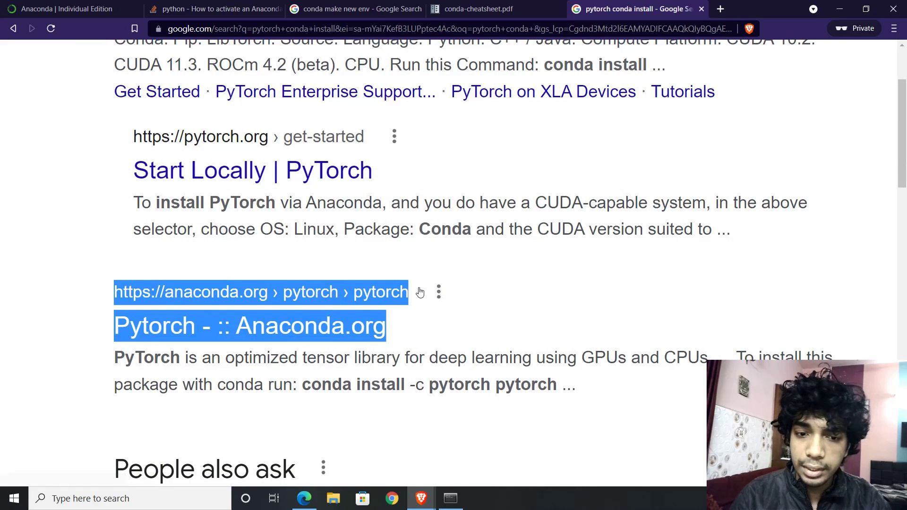
pyautogui.click(336, 329)
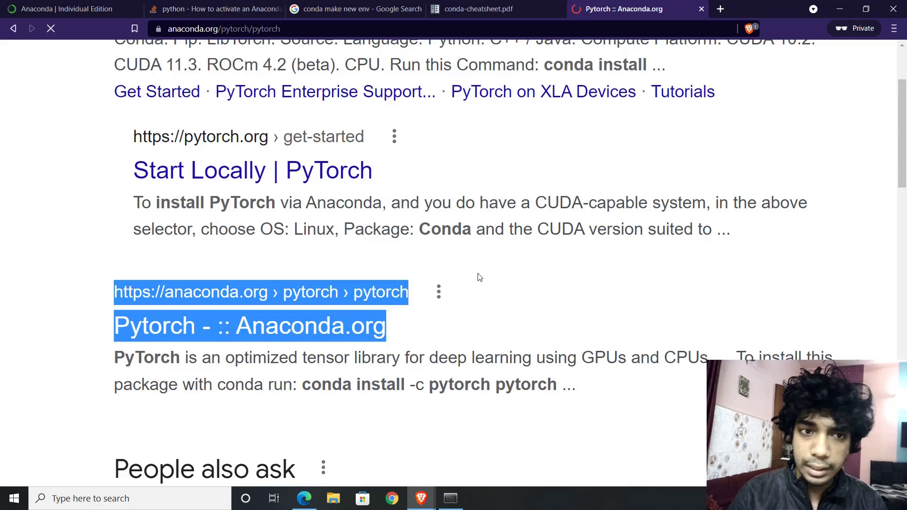
# - Copy the command "conda install -c pytorch pytorch" from the package page and switch to Anaconda Prompt
pyautogui.scroll(-5, 477, 277)
pyautogui.keyDown('ctrl'); pyautogui.scroll(4, 210, 202); pyautogui.keyUp('ctrl')
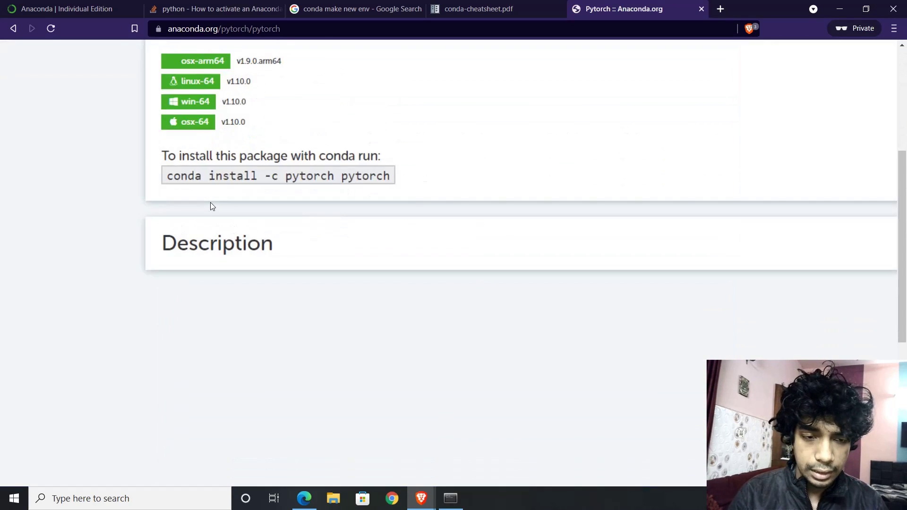
pyautogui.tripleClick(195, 242)
pyautogui.hotkey('ctrl', 'c')
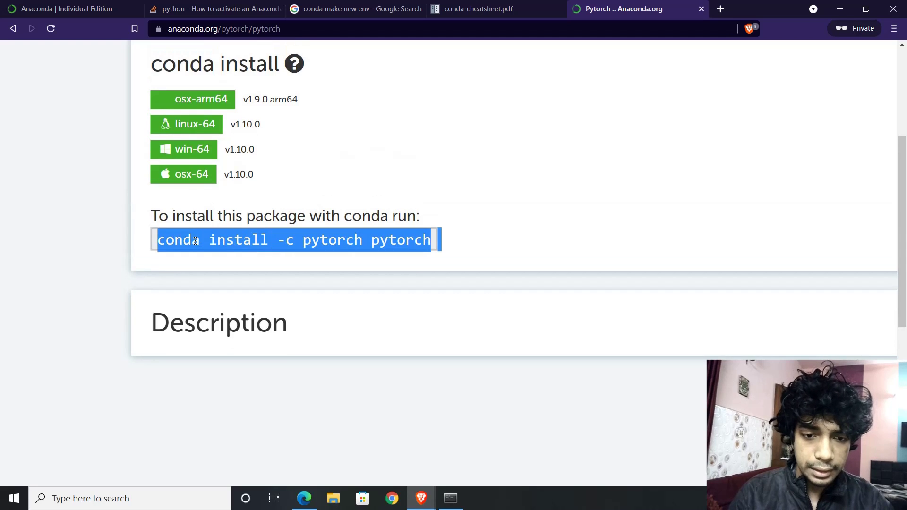
pyautogui.hotkey('alt', 'Tab')
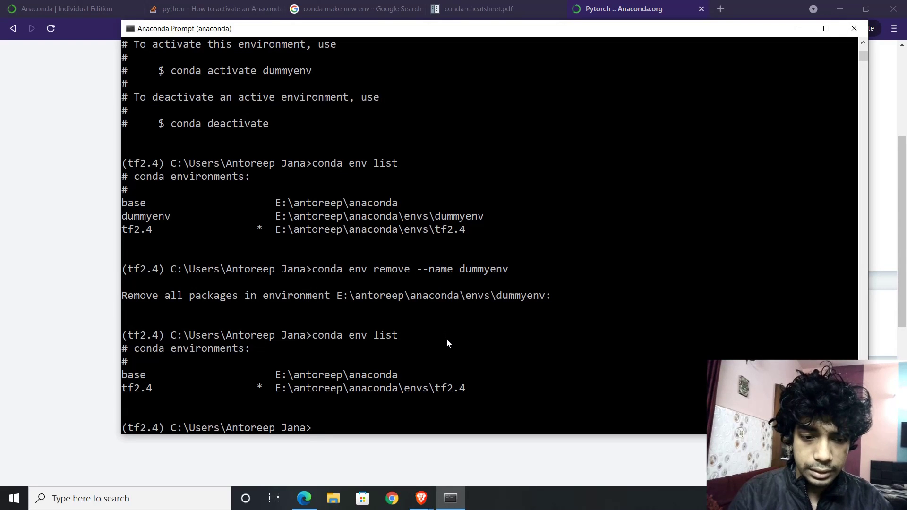
# - Create a conda environment named torch with "conda create --name torch" and approve the package plan
pyautogui.write('conda')
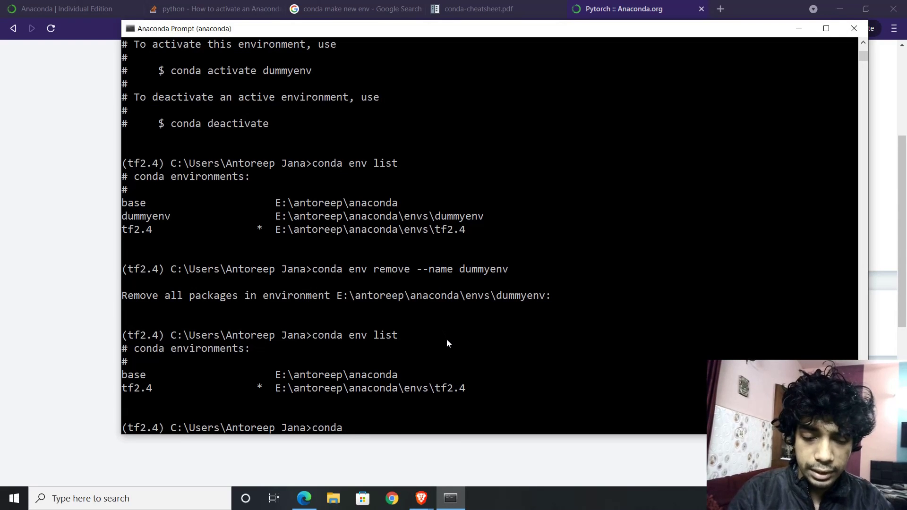
pyautogui.write(' env')
pyautogui.press('BackSpace')
pyautogui.press('BackSpace')
pyautogui.press('BackSpace')
pyautogui.press('BackSpace')
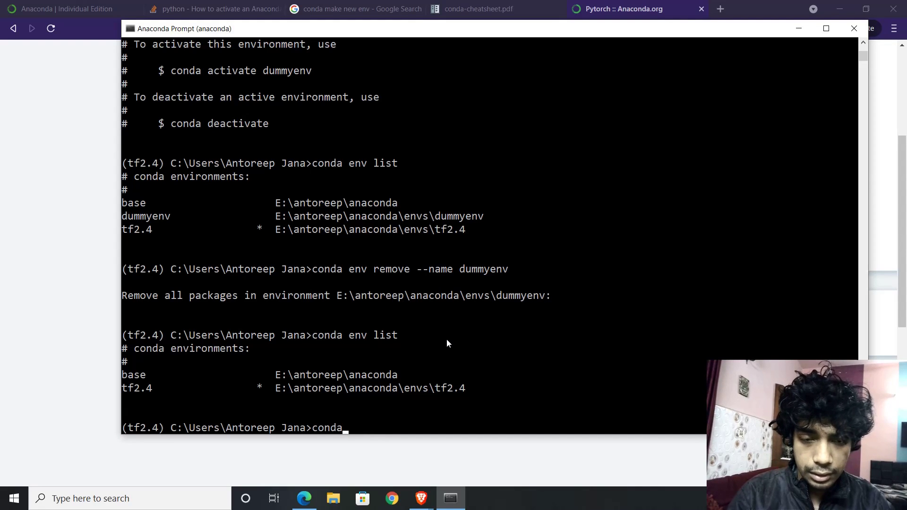
pyautogui.scroll(7, 446, 344)
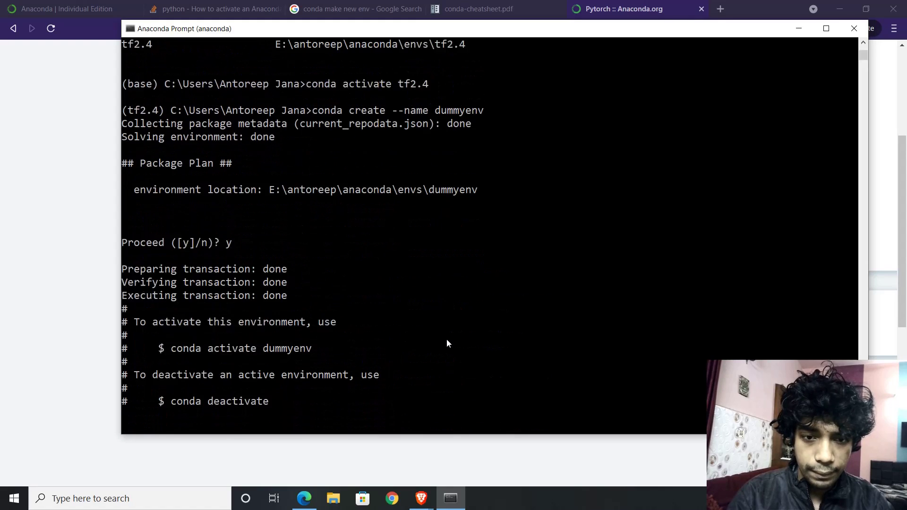
pyautogui.press('BackSpace')
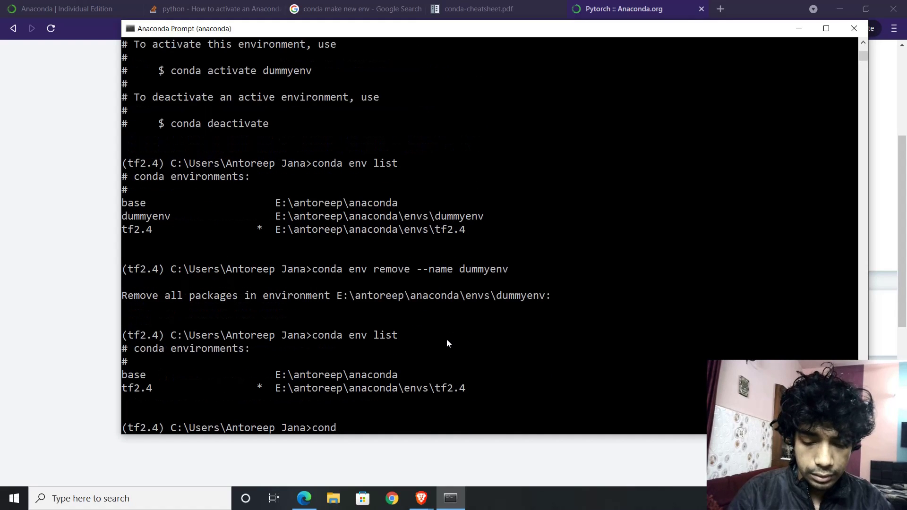
pyautogui.write('a create')
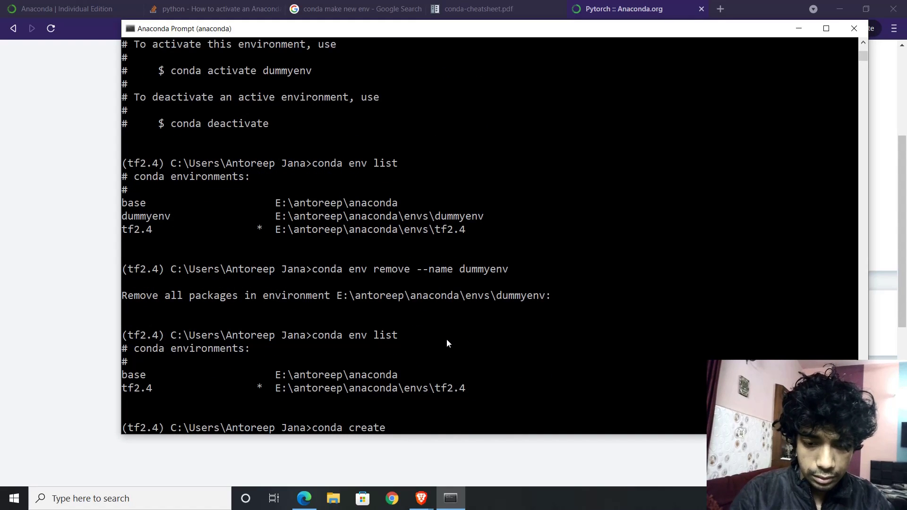
pyautogui.write(' env --')
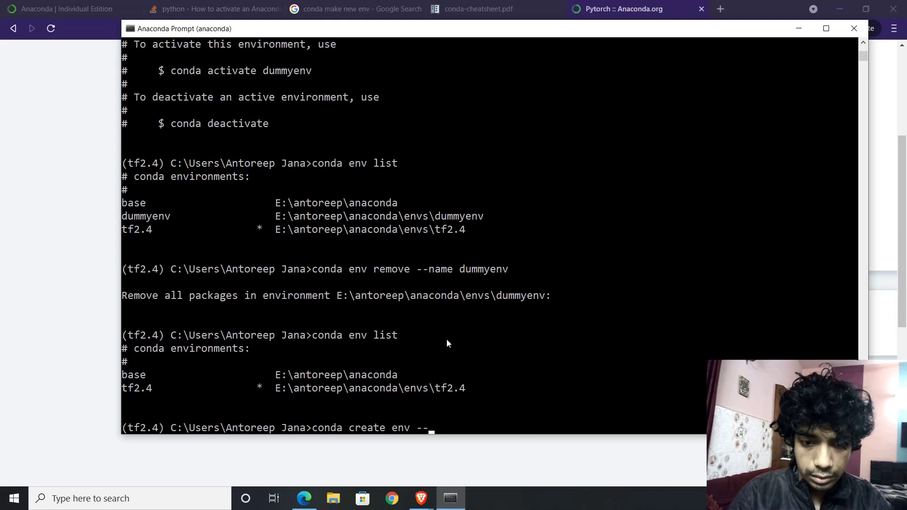
pyautogui.scroll(12, 447, 339)
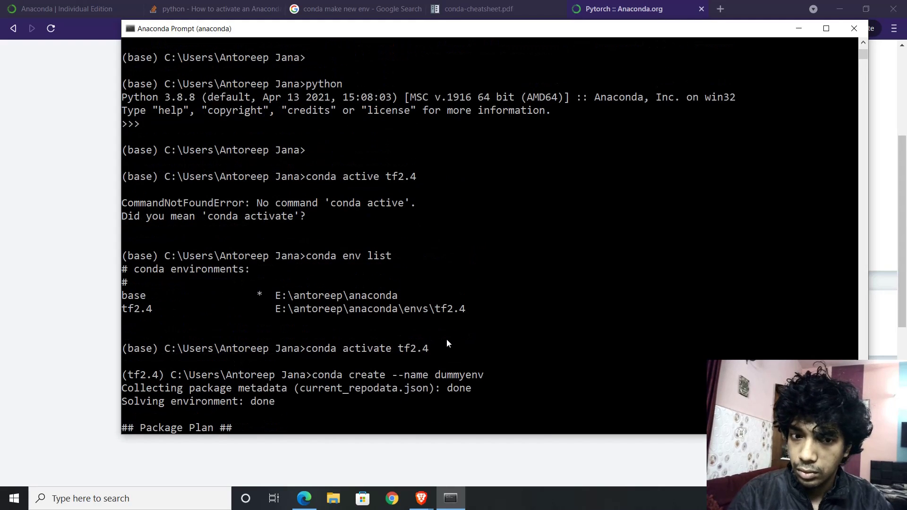
pyautogui.scroll(-12, 447, 339)
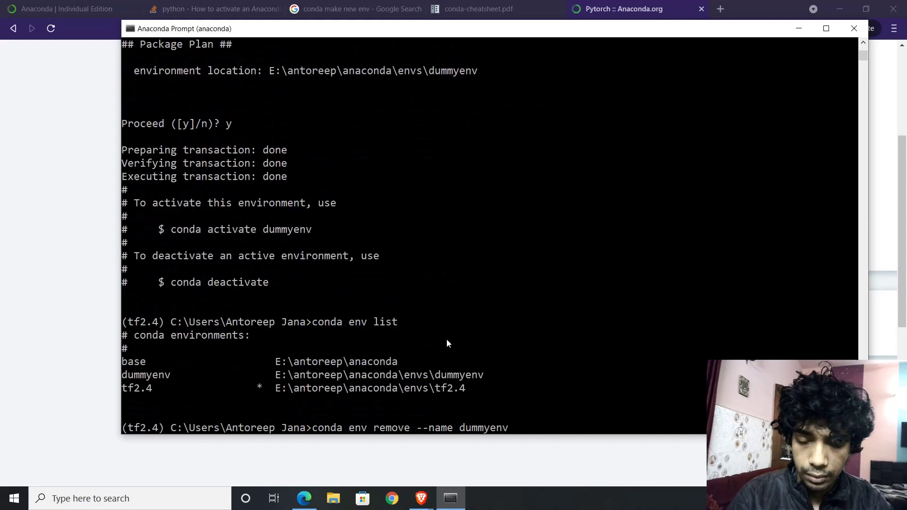
pyautogui.press('BackSpace')
pyautogui.press('BackSpace')
pyautogui.press('BackSpace')
pyautogui.press('BackSpace')
pyautogui.press('BackSpace')
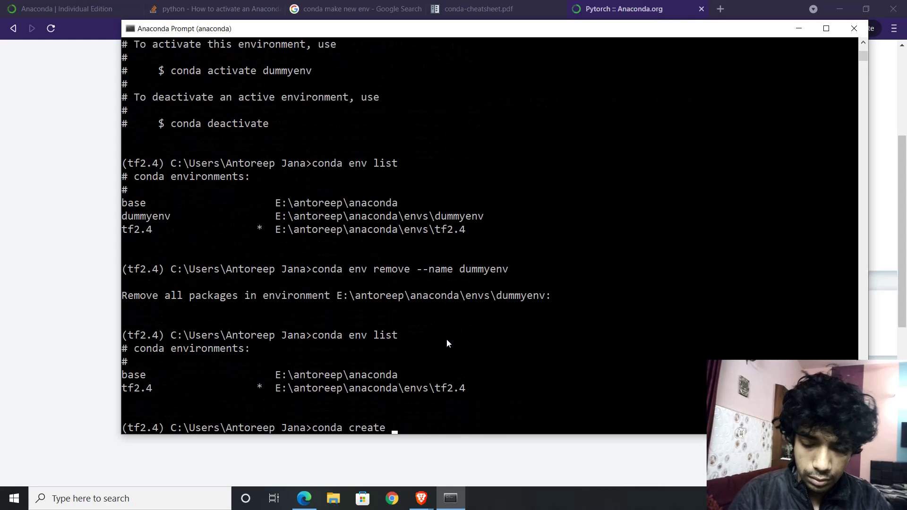
pyautogui.write('--name yolo')
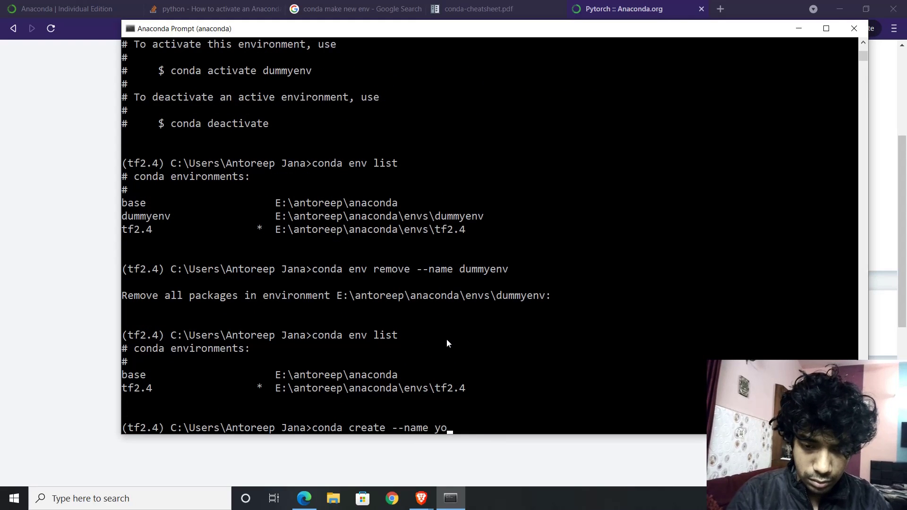
pyautogui.press('BackSpace')
pyautogui.press('BackSpace')
pyautogui.press('BackSpace')
pyautogui.press('BackSpace')
pyautogui.write('torch')
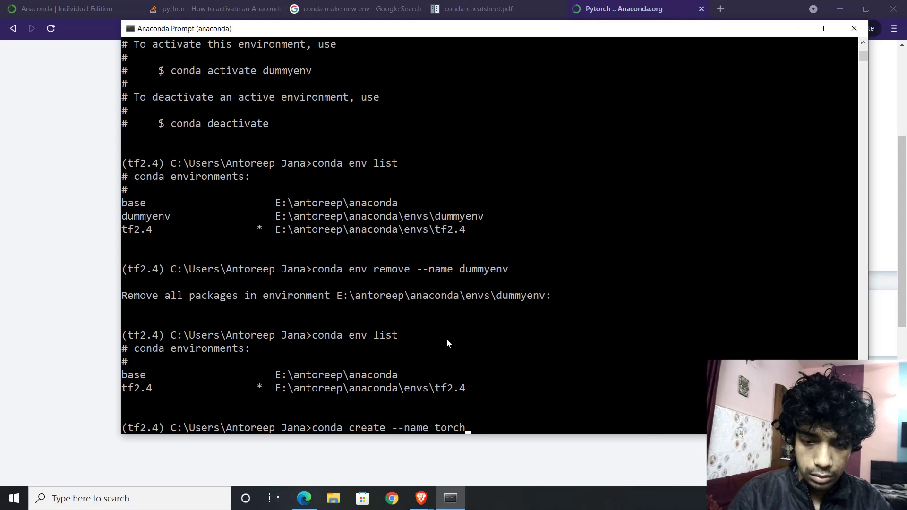
pyautogui.press('Return')
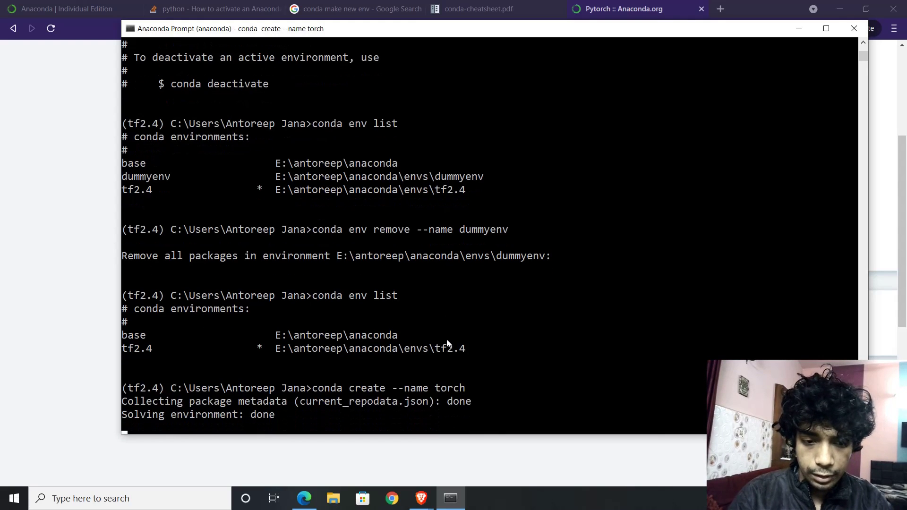
pyautogui.write('y')
pyautogui.press('Return')
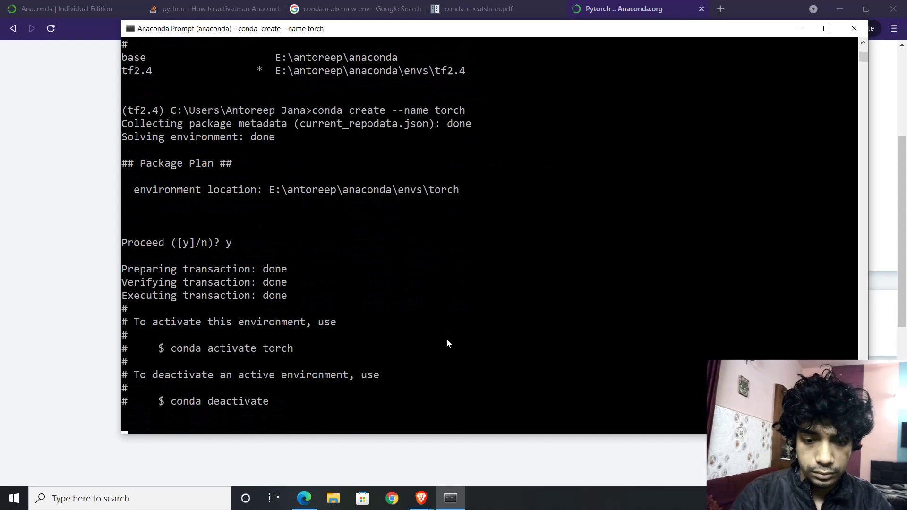
# - Activate the torch environment with "conda activate torch"
pyautogui.write('conda ac')
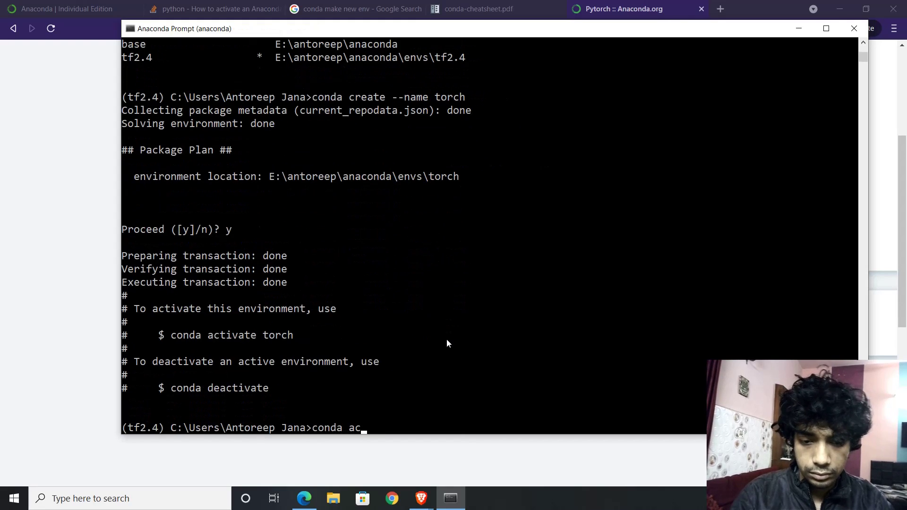
pyautogui.write('tivate torh')
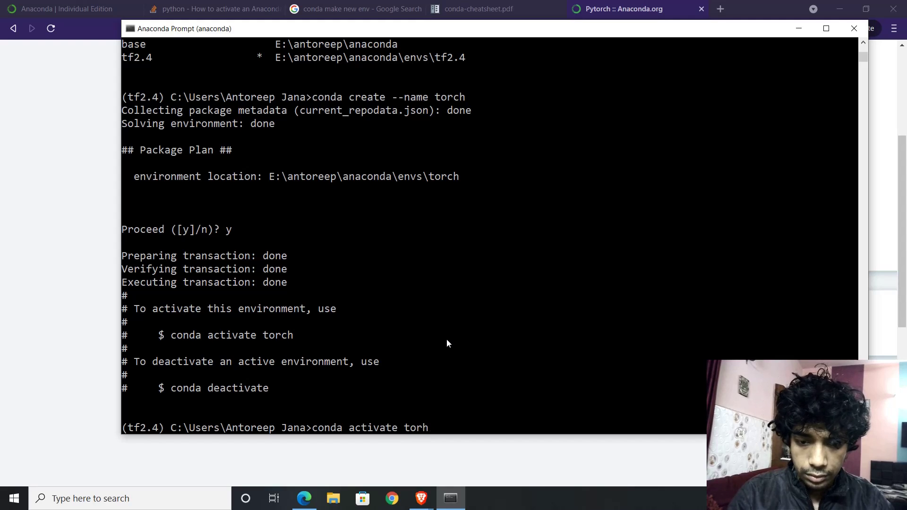
pyautogui.press('BackSpace')
pyautogui.write('ch')
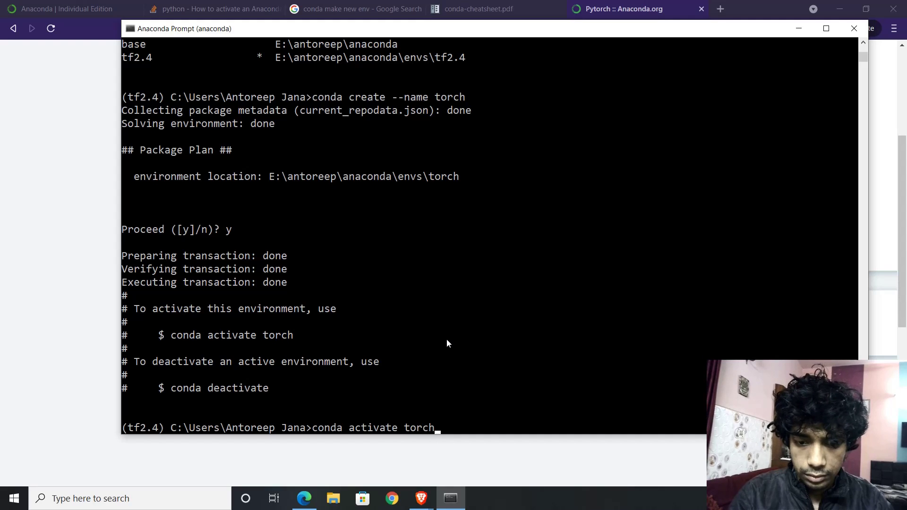
pyautogui.press('Return')
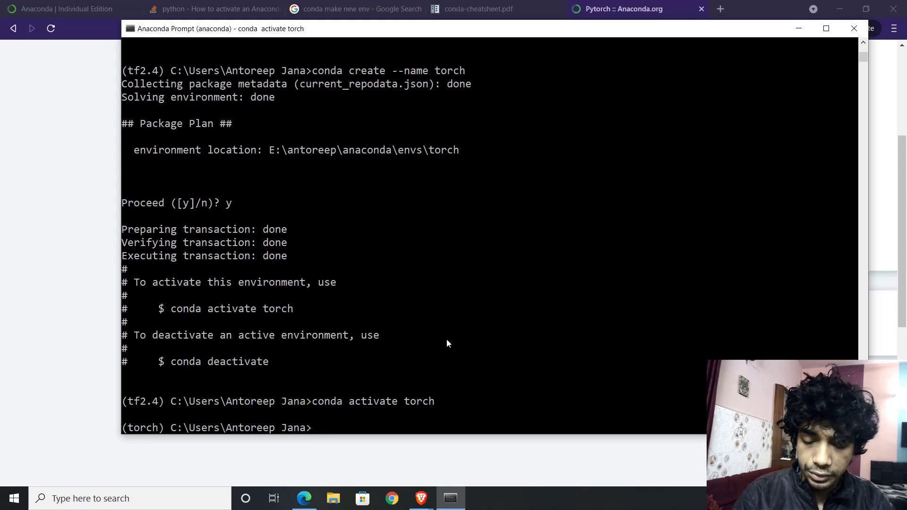
# - Run the copied command "conda install -c pytorch pytorch" in the torch environment, view its Anaconda.org page meanwhile, and approve the installation
pyautogui.hotkey('ctrl', 'v')
pyautogui.press('Return')
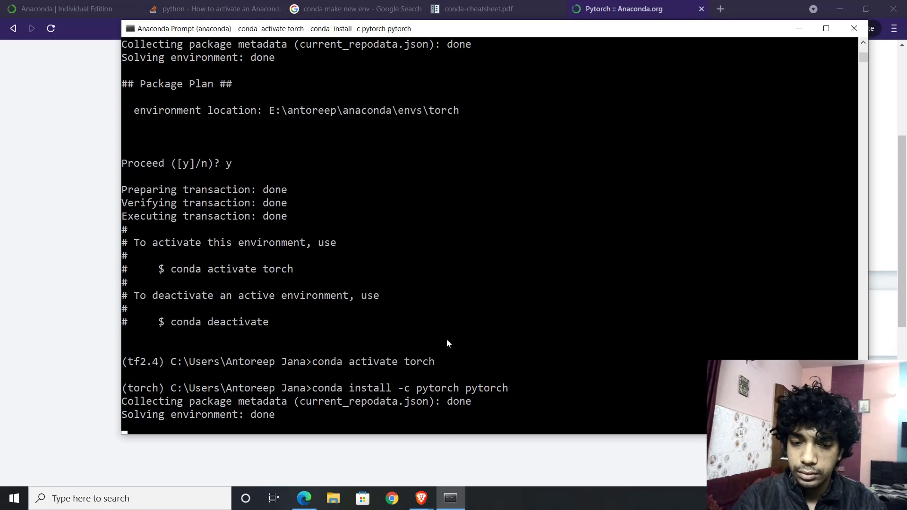
pyautogui.hotkey('alt', 'Tab')
pyautogui.tripleClick(370, 236)
pyautogui.scroll(8, 370, 232)
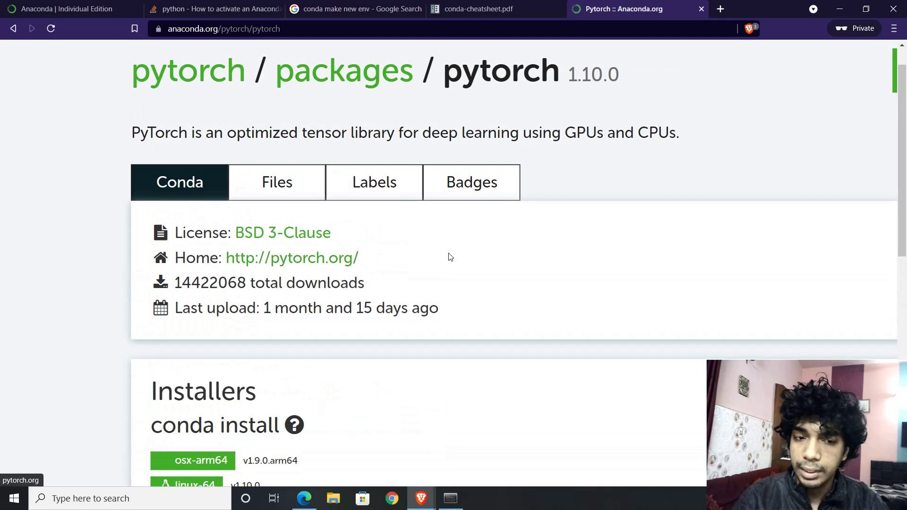
pyautogui.scroll(2, 450, 263)
pyautogui.hotkey('ctrl', '-')
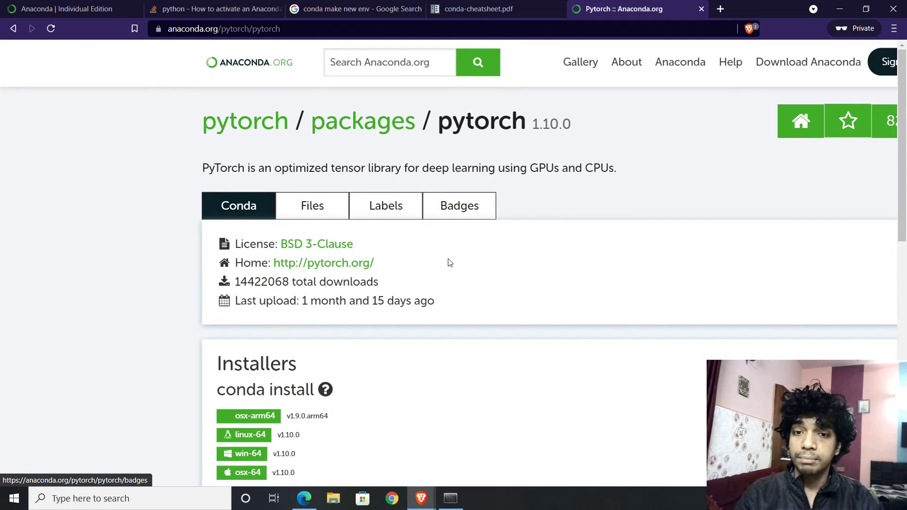
pyautogui.hotkey('alt', 'Tab')
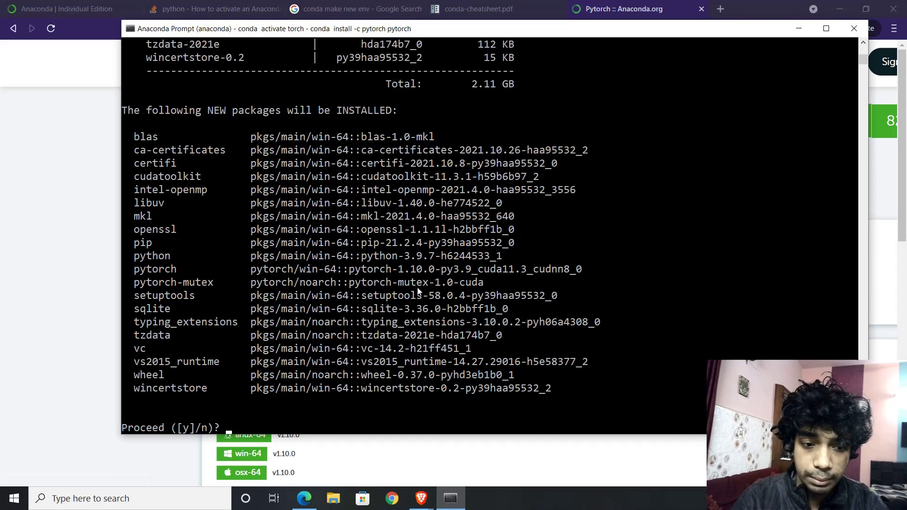
pyautogui.write('y')
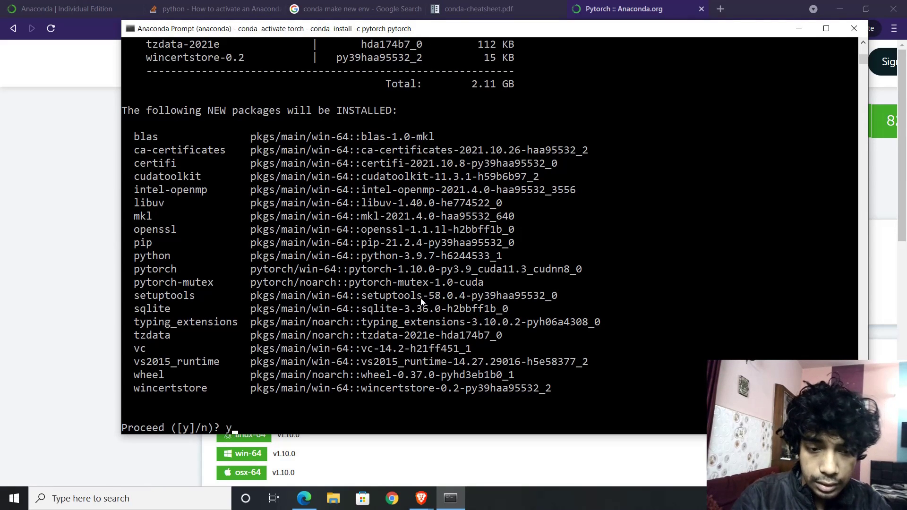
pyautogui.press('Return')
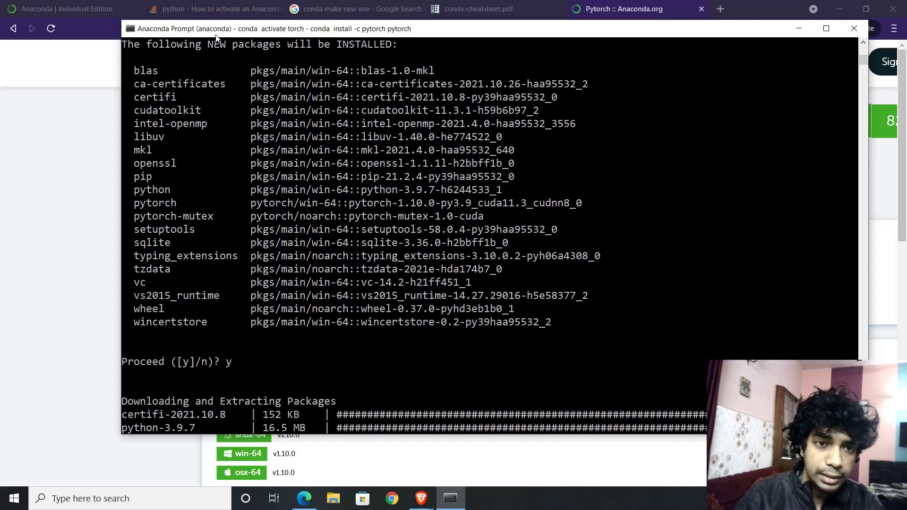
# - Search Windows for "anaconda" and "cmd" to look at the available command-line apps, and close the search without opening any
pyautogui.press('super')
pyautogui.write('anaconda')
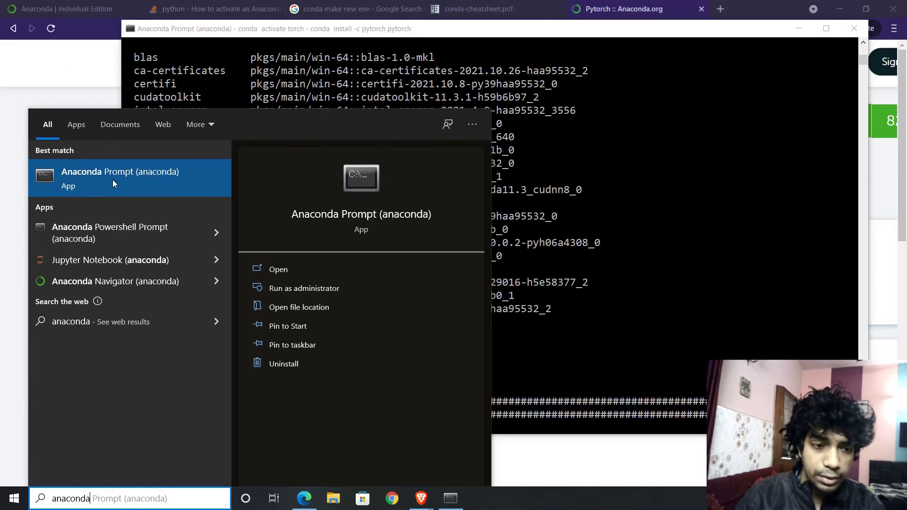
pyautogui.hotkey('ctrl', 'a')
pyautogui.write('co')
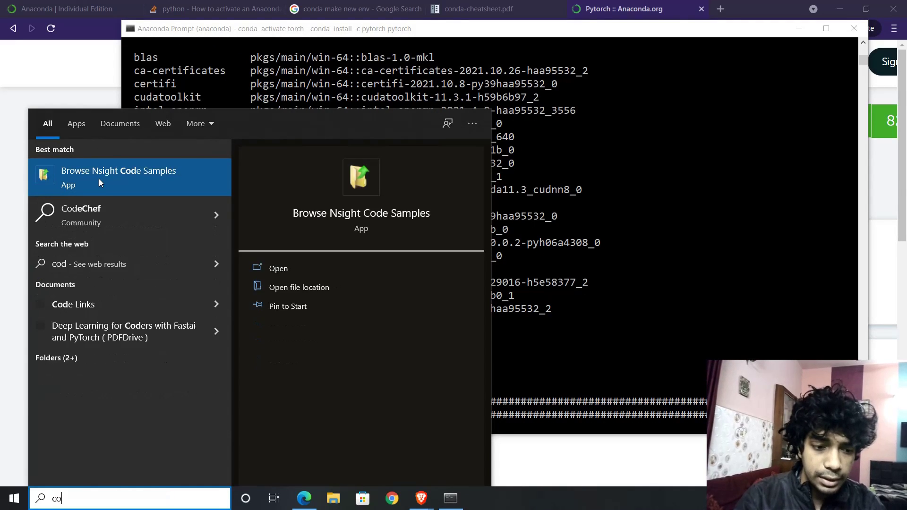
pyautogui.press('BackSpace')
pyautogui.write('md')
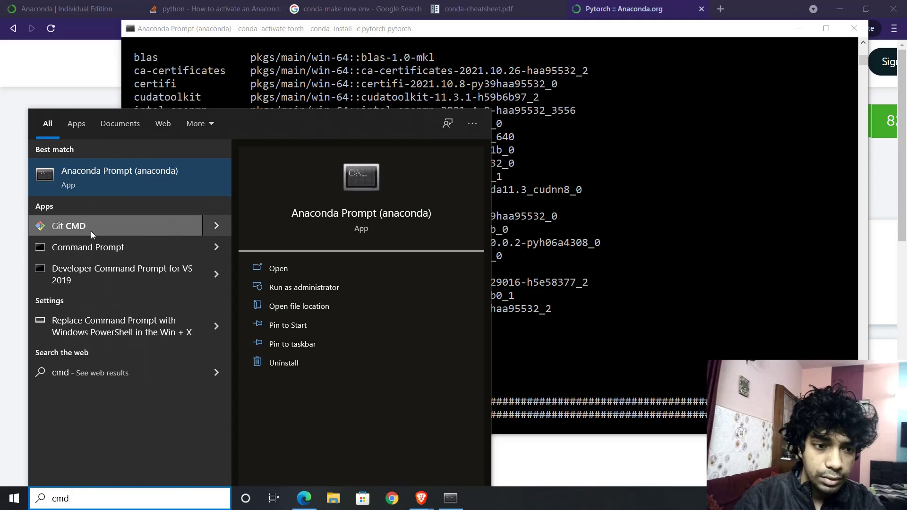
pyautogui.click(662, 383)
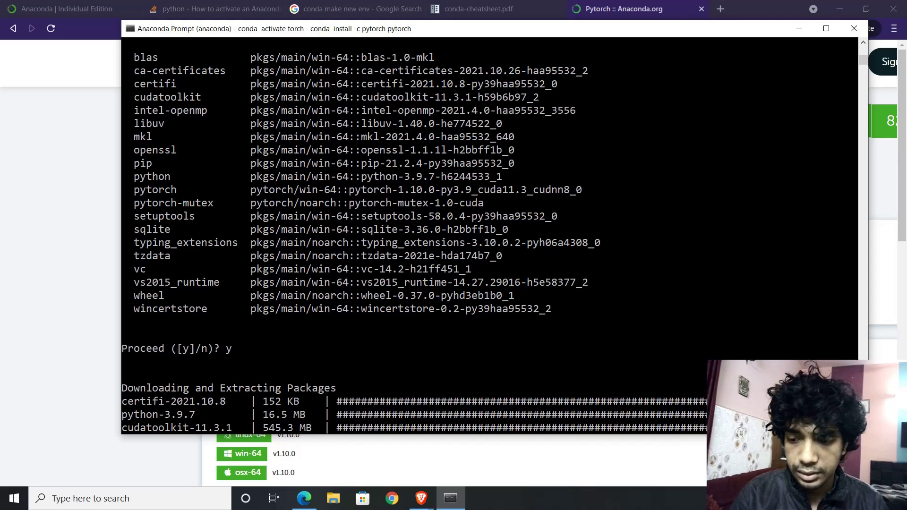
pyautogui.click(738, 499)
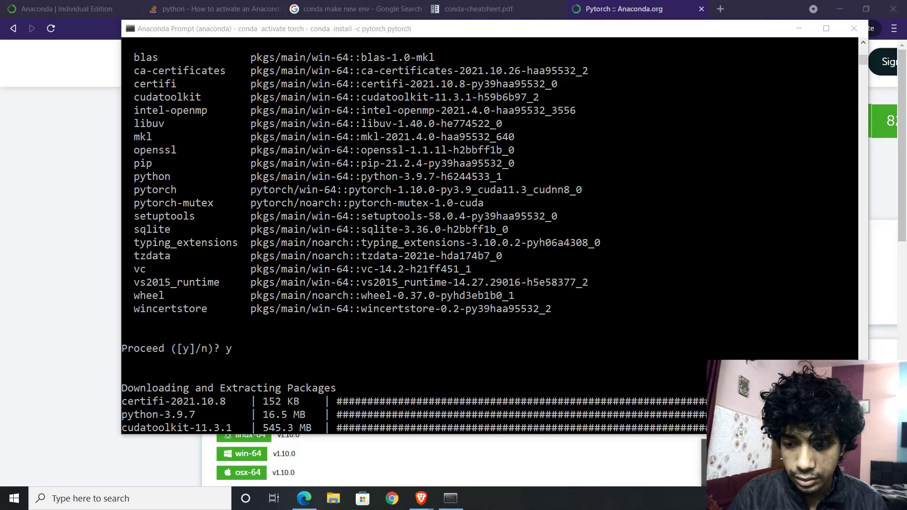